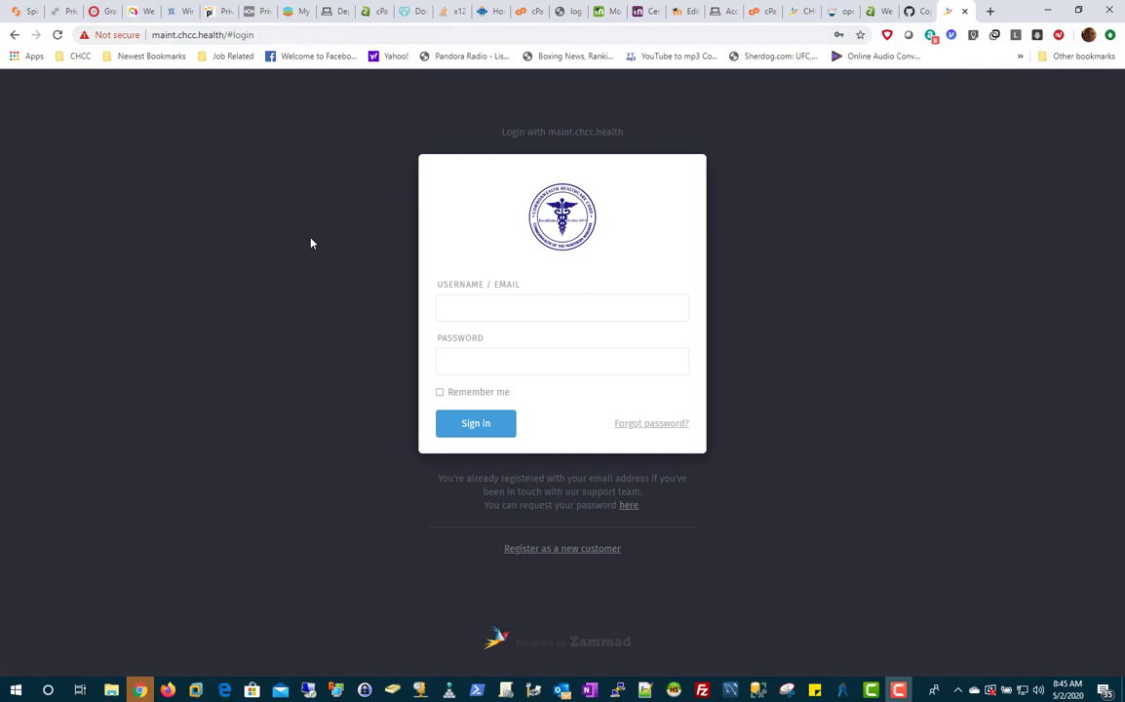
Sign in to Zammad with the saved tempuser login and its password.
left_click(477, 307)
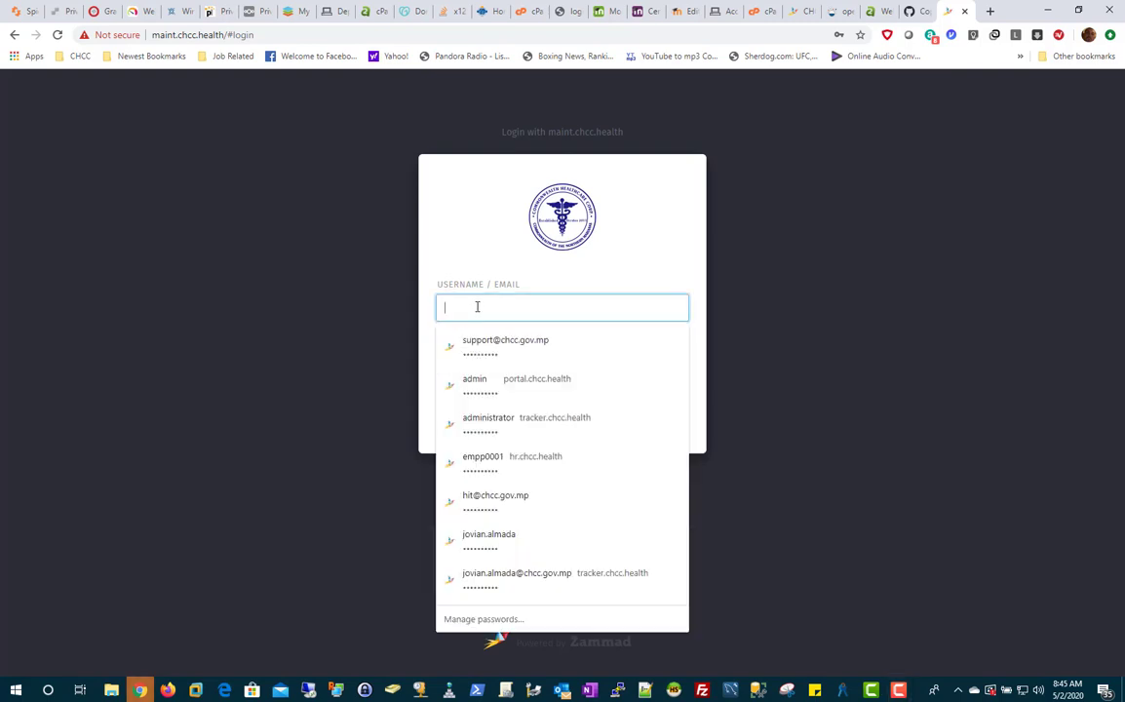
left_click(308, 309)
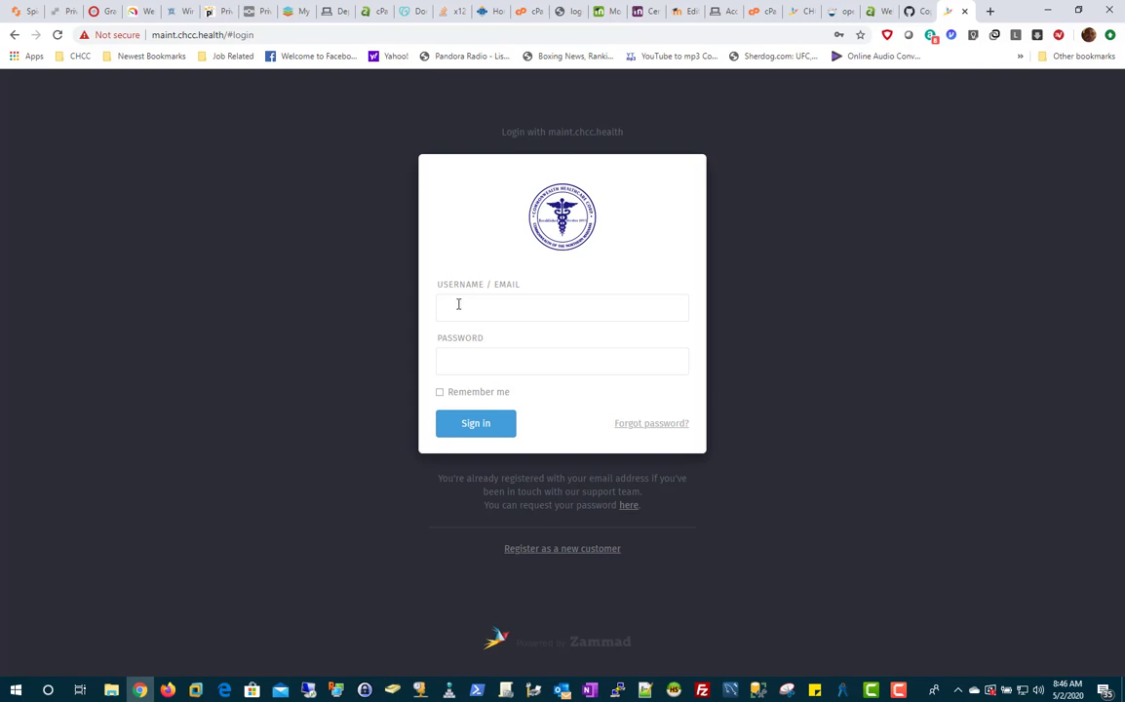
left_click(458, 304)
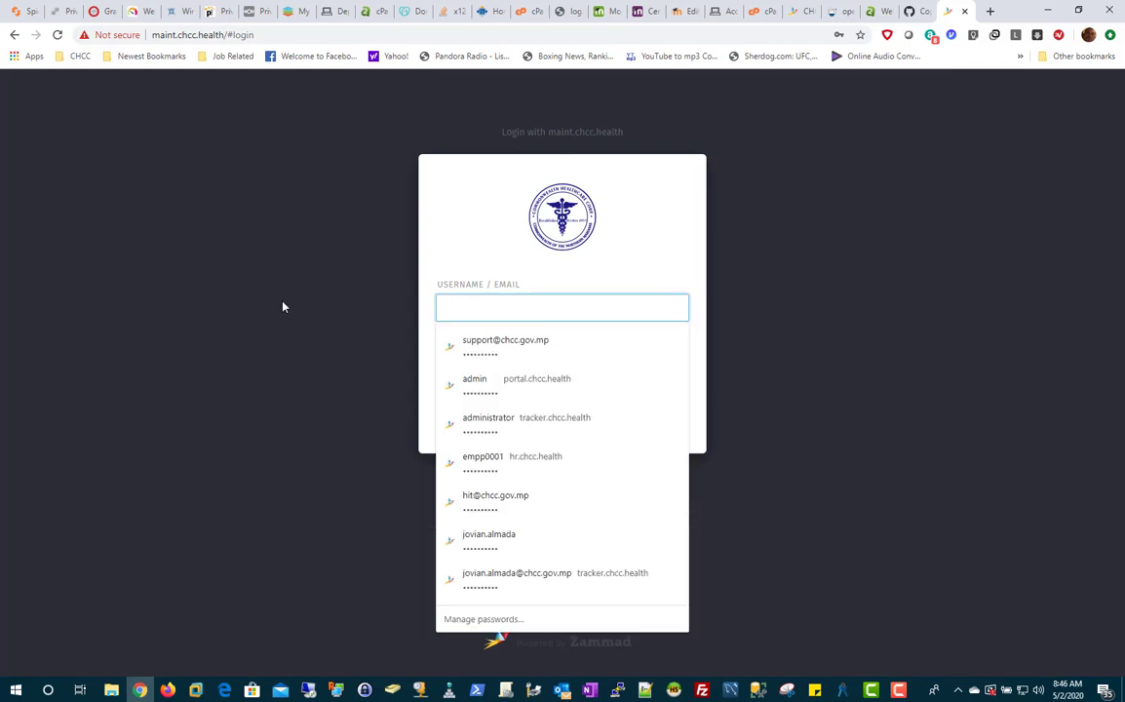
type("temp")
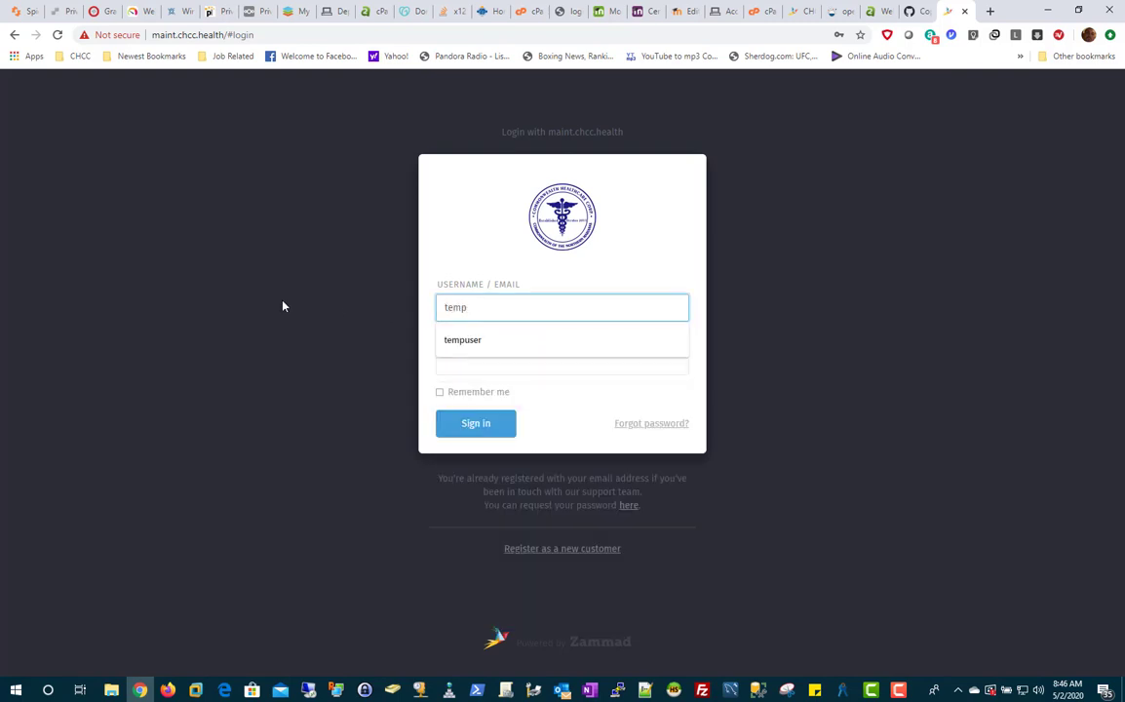
left_click(454, 344)
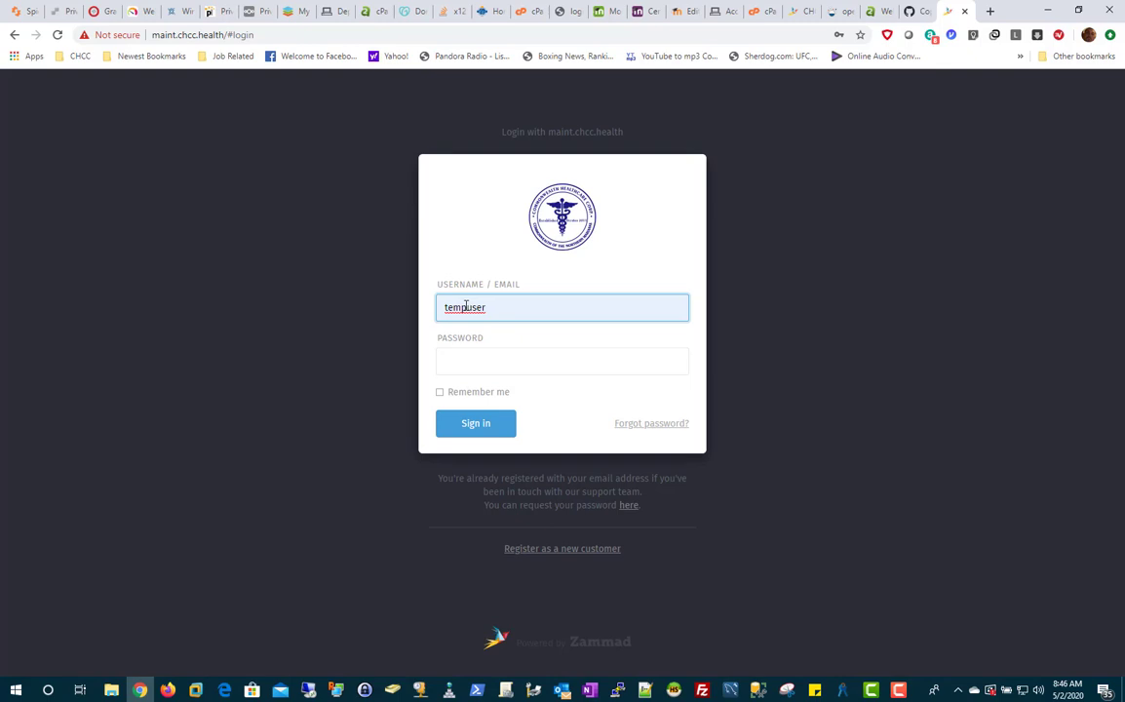
left_click(473, 364)
type("••")
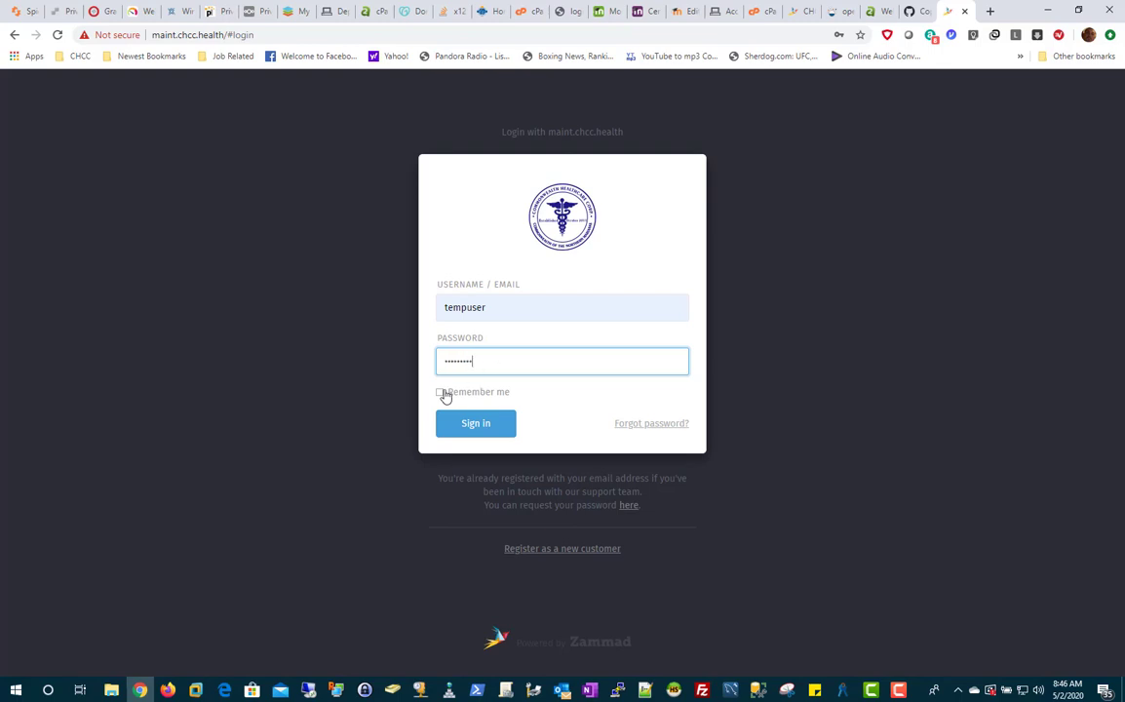
left_click(482, 429)
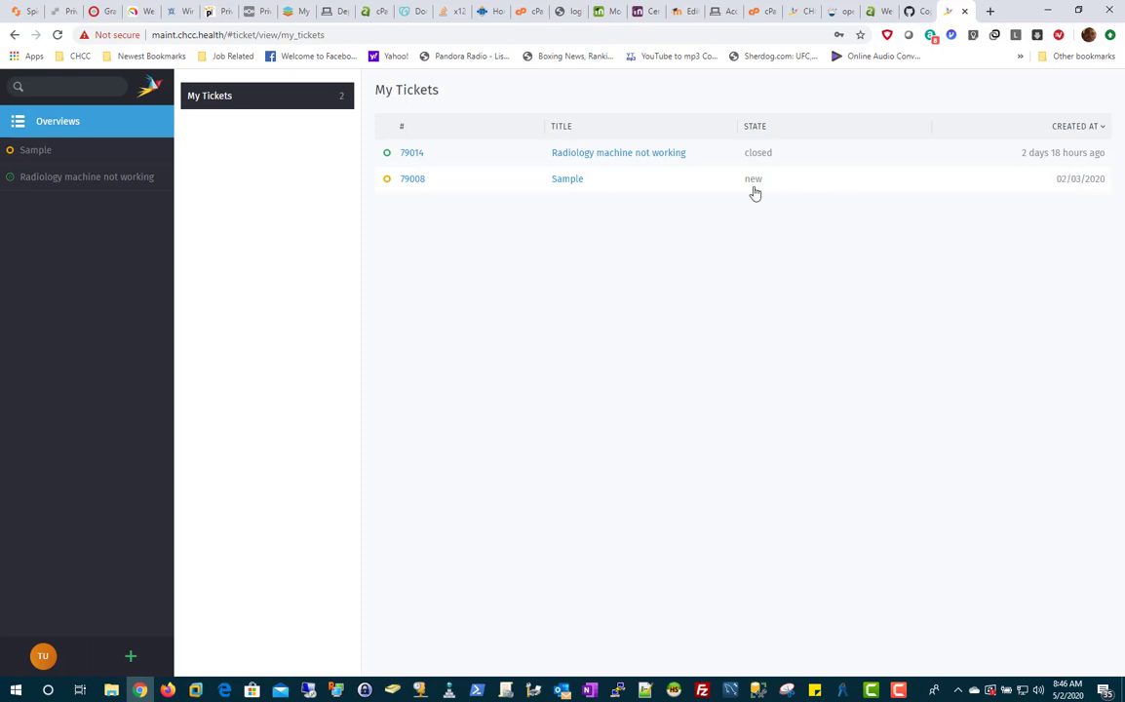
View Sample ticket 79008, close the Radiology machine not working tab, and go back to My Tickets.
left_click(717, 188)
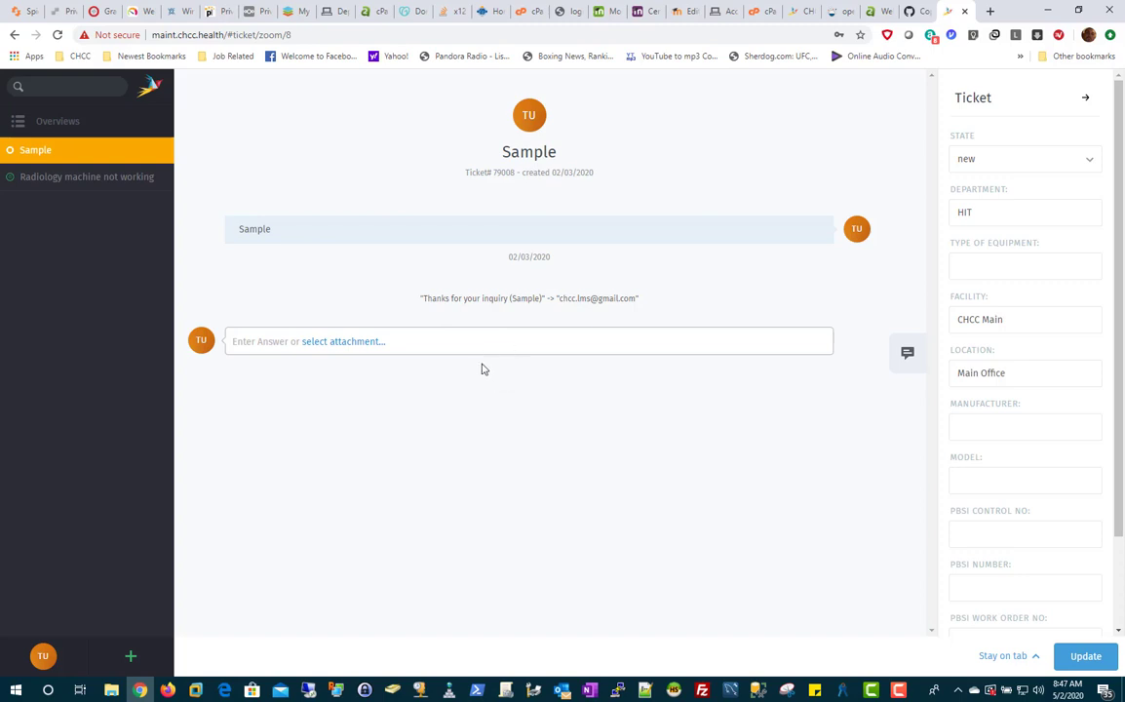
left_click(152, 176)
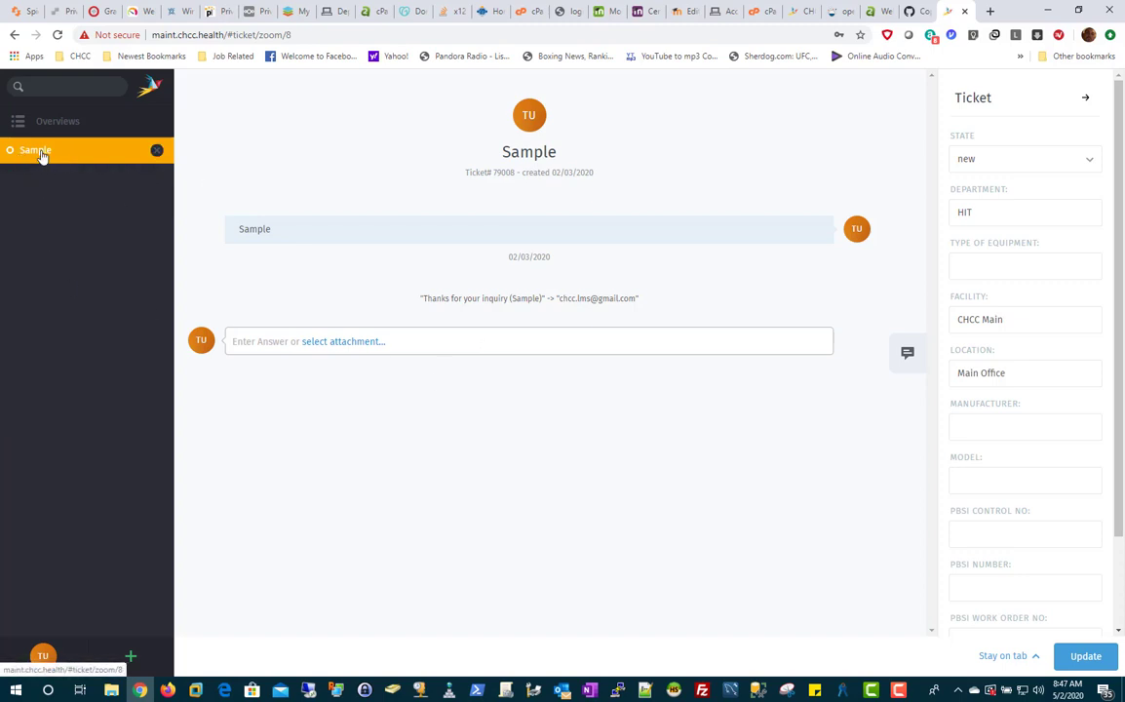
left_click(61, 123)
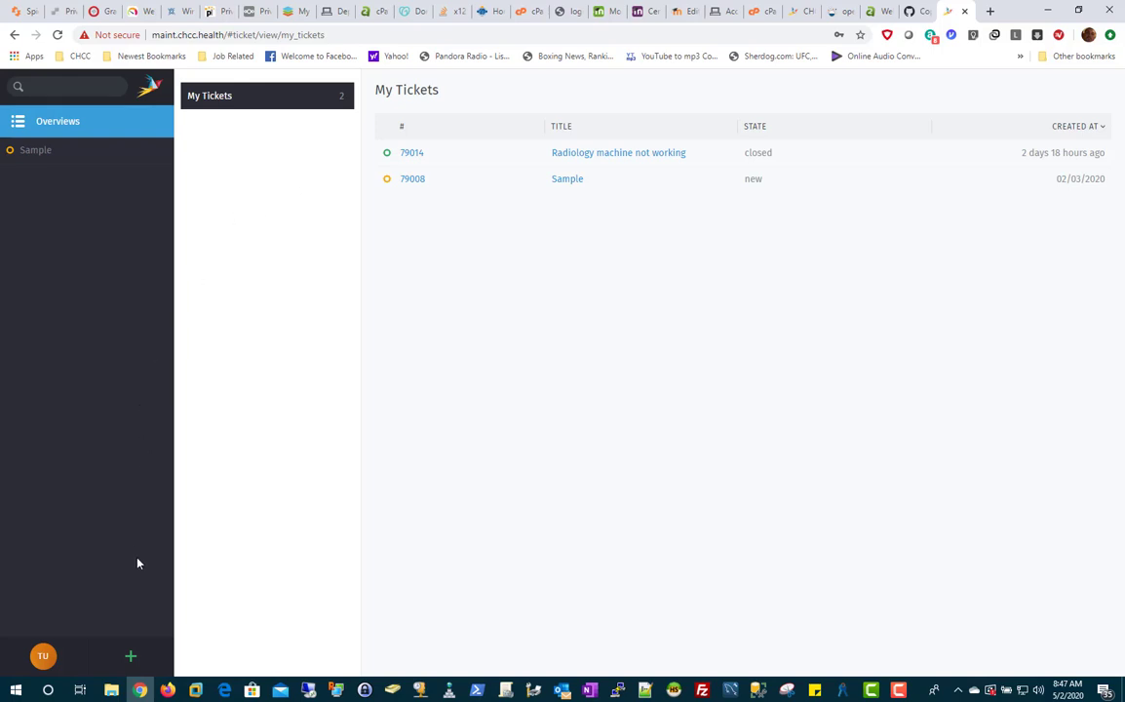
Start a new ticket titled 'Radiology Equipment'.
left_click(130, 659)
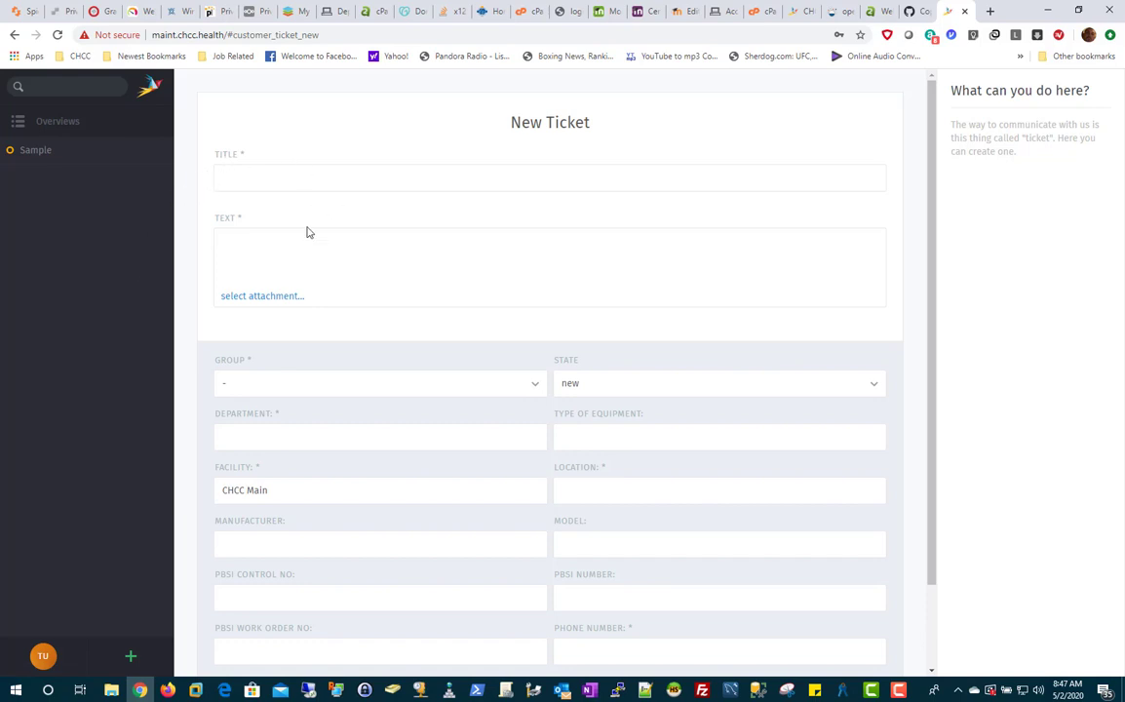
left_click(233, 180)
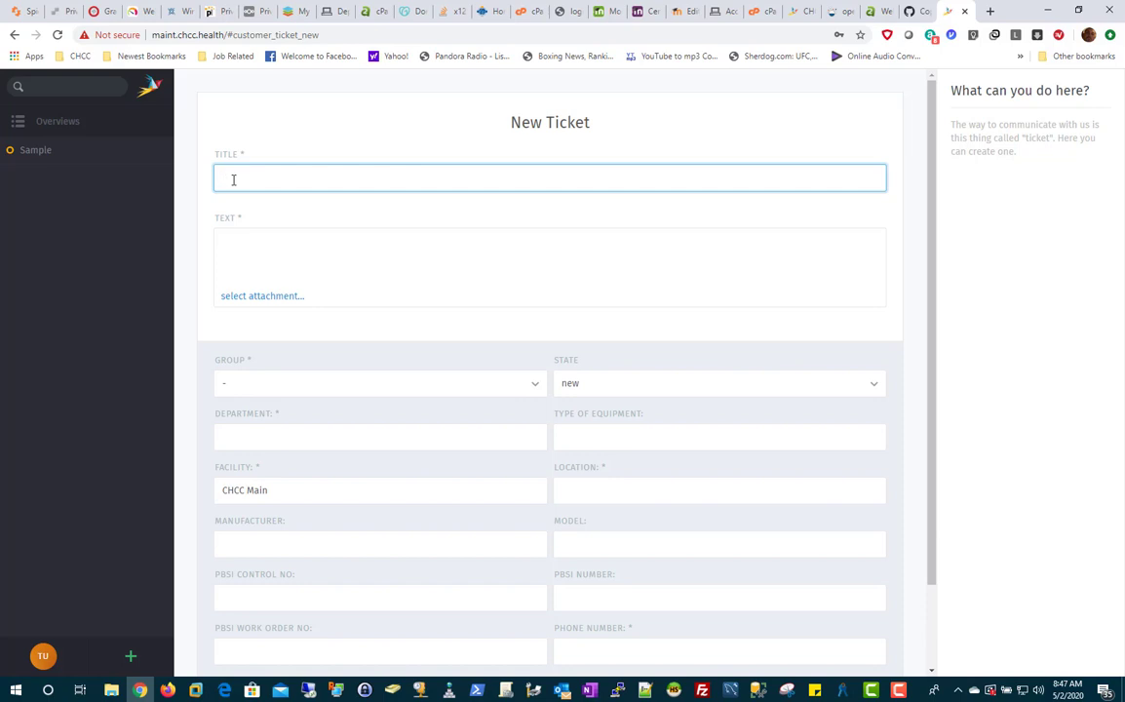
type("Radiology Equipment")
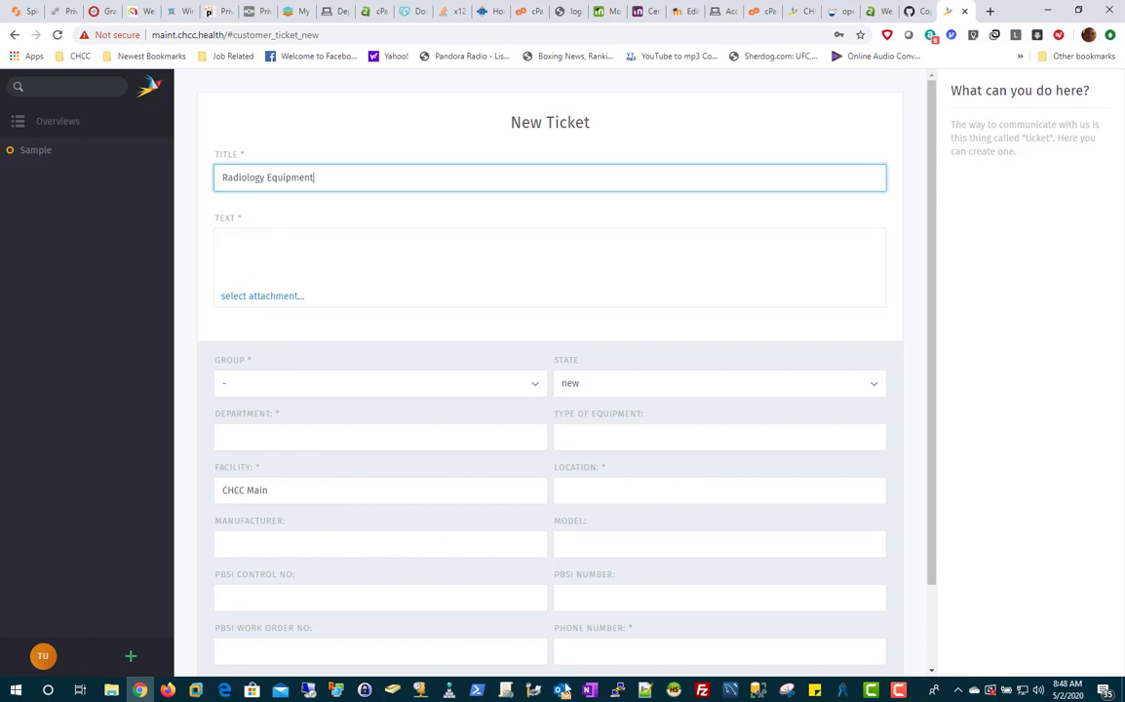
scroll(442, 595, "down", 1)
scroll(473, 527, "up", 1)
Enter the ticket description 'Not functioning properly'.
left_click(231, 241)
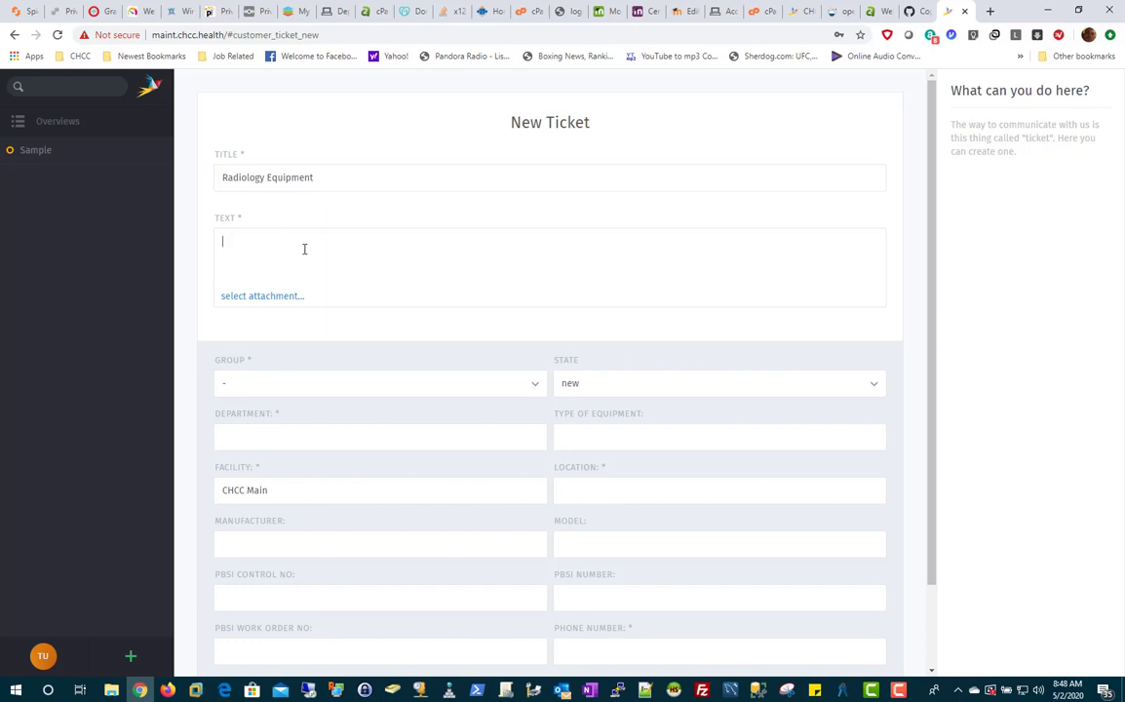
type("Not functioning properly")
scroll(329, 274, "up", 1)
left_click(290, 389)
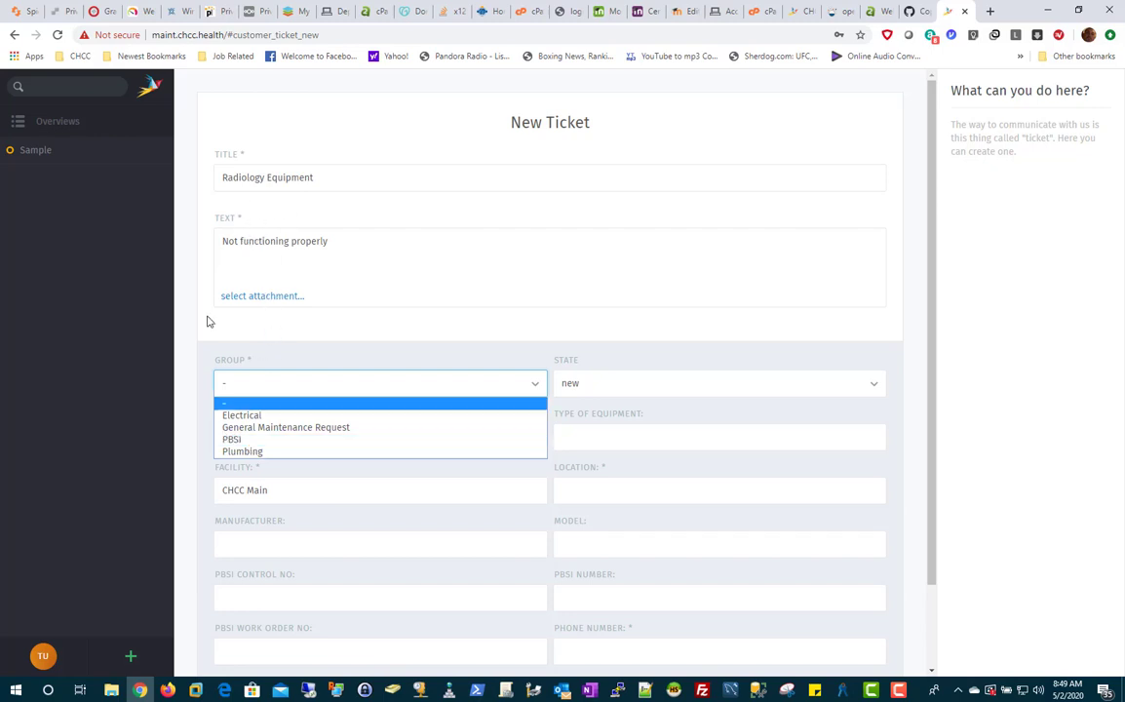
Assign the ticket to the PBSI group and keep its state as new.
left_click(239, 439)
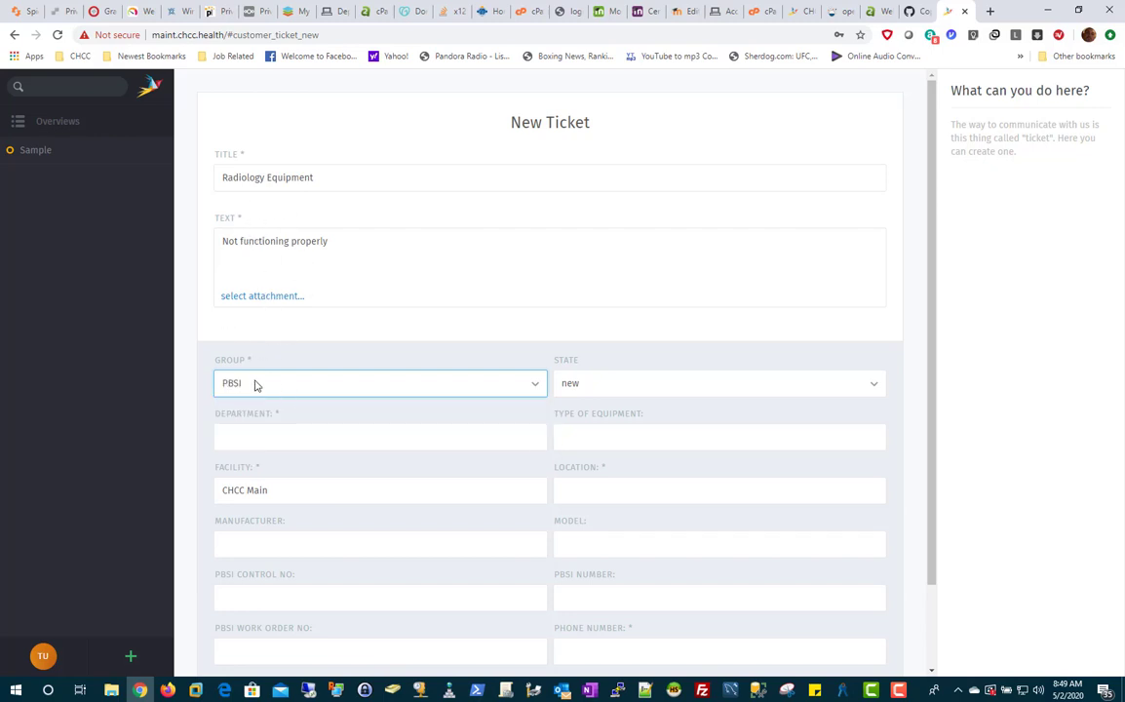
left_click(623, 385)
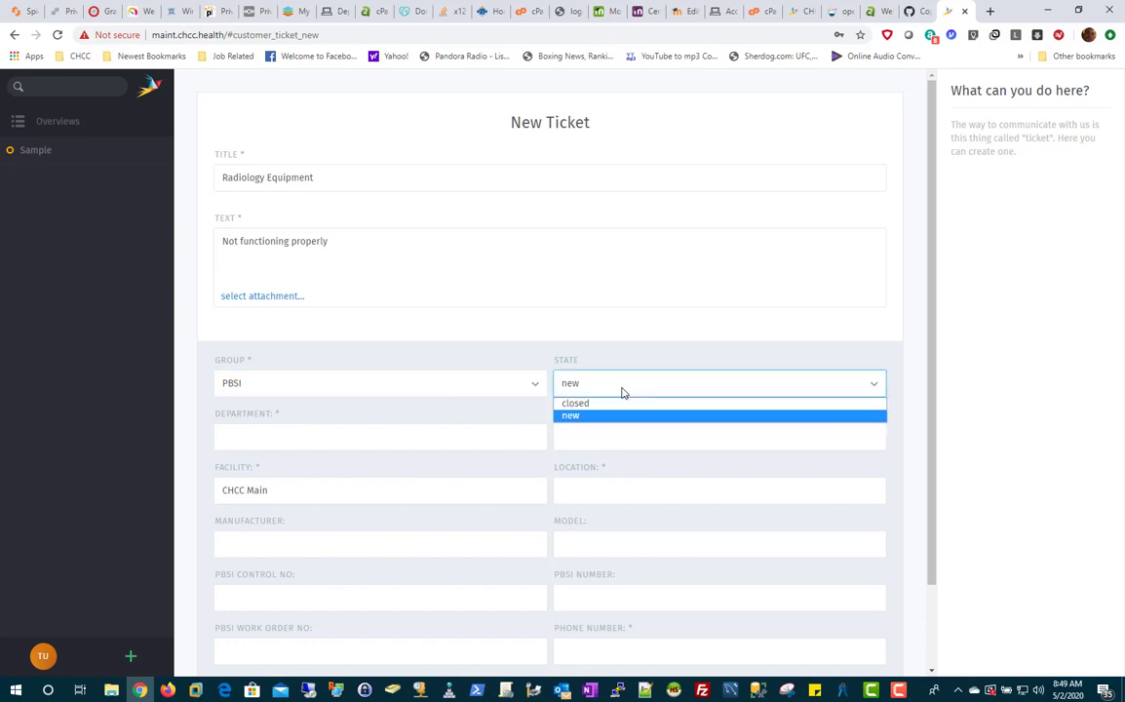
left_click(622, 390)
left_click(586, 390)
left_click(574, 416)
Set department Radiology, equipment type XRay, facility CHCC Main and location Radiology.
left_click(257, 441)
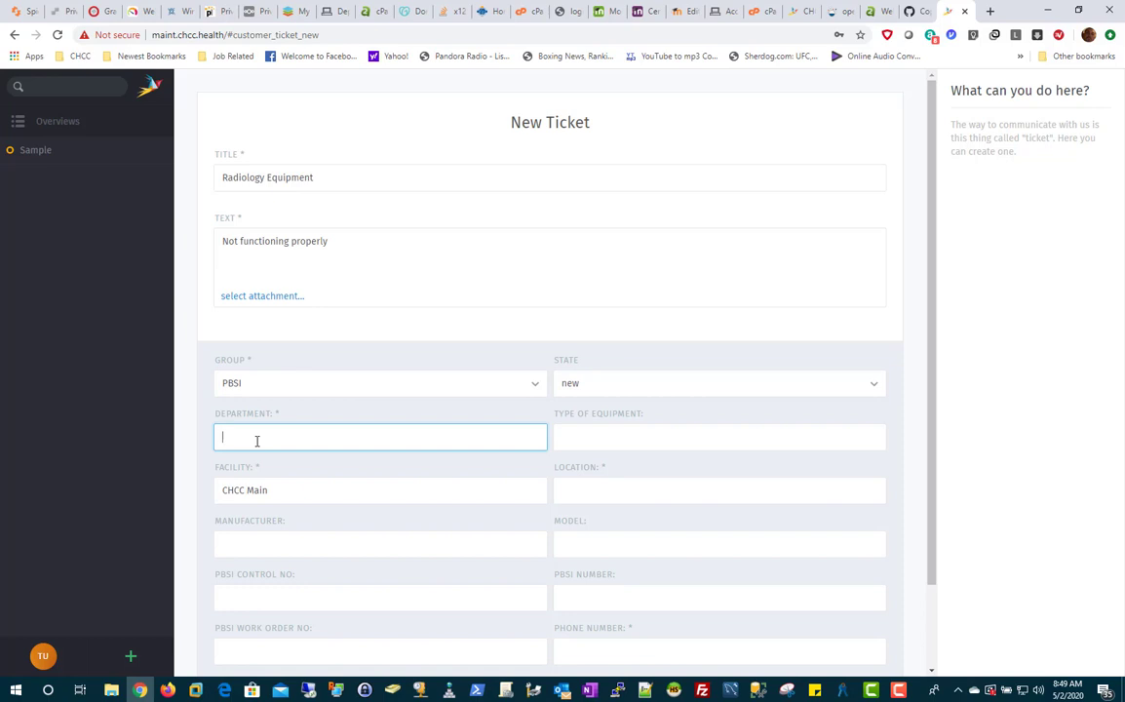
left_click(648, 436)
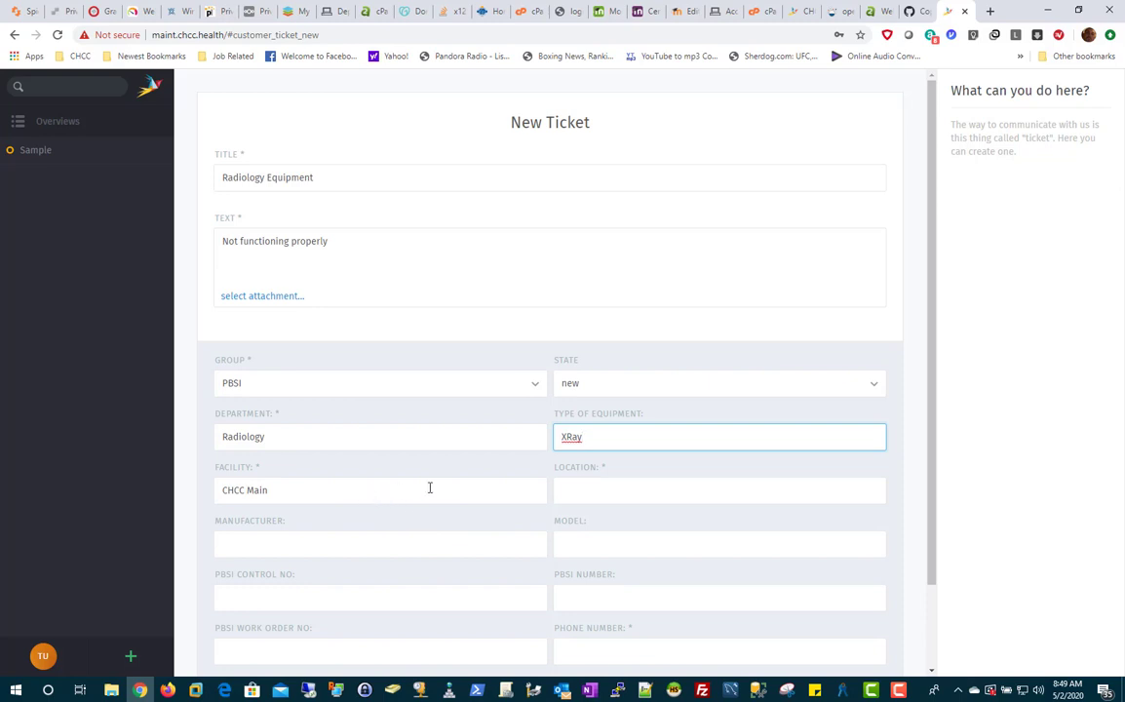
left_click(385, 489)
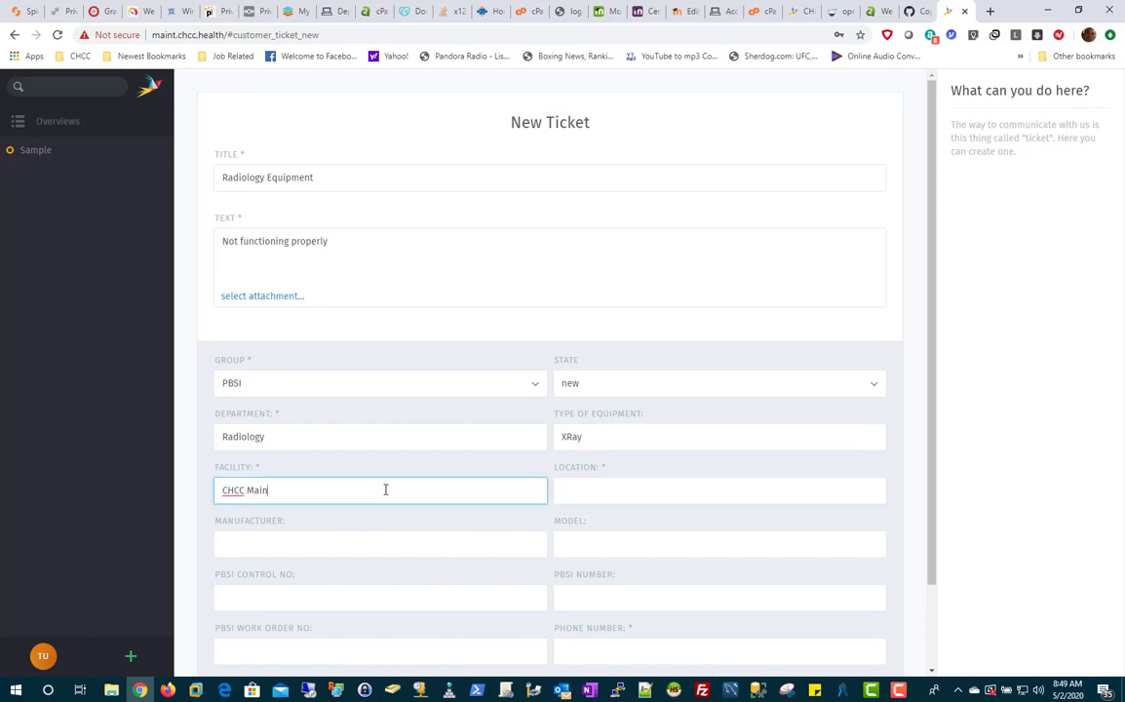
left_click(620, 493)
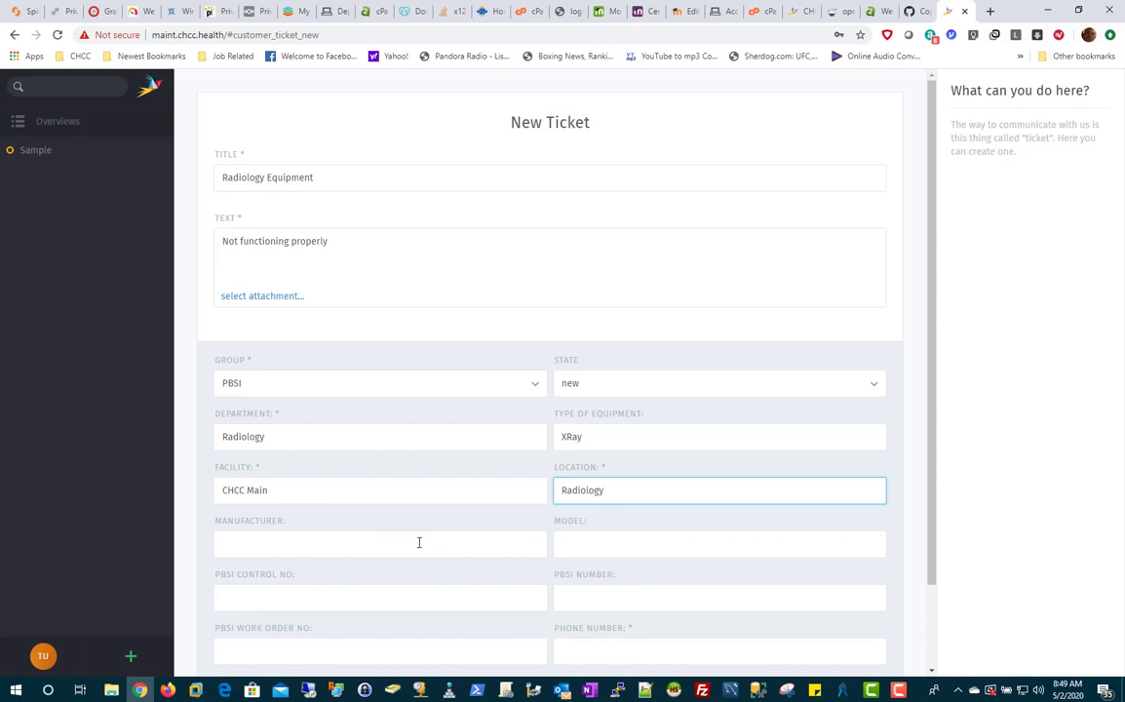
scroll(421, 541, "down", 2)
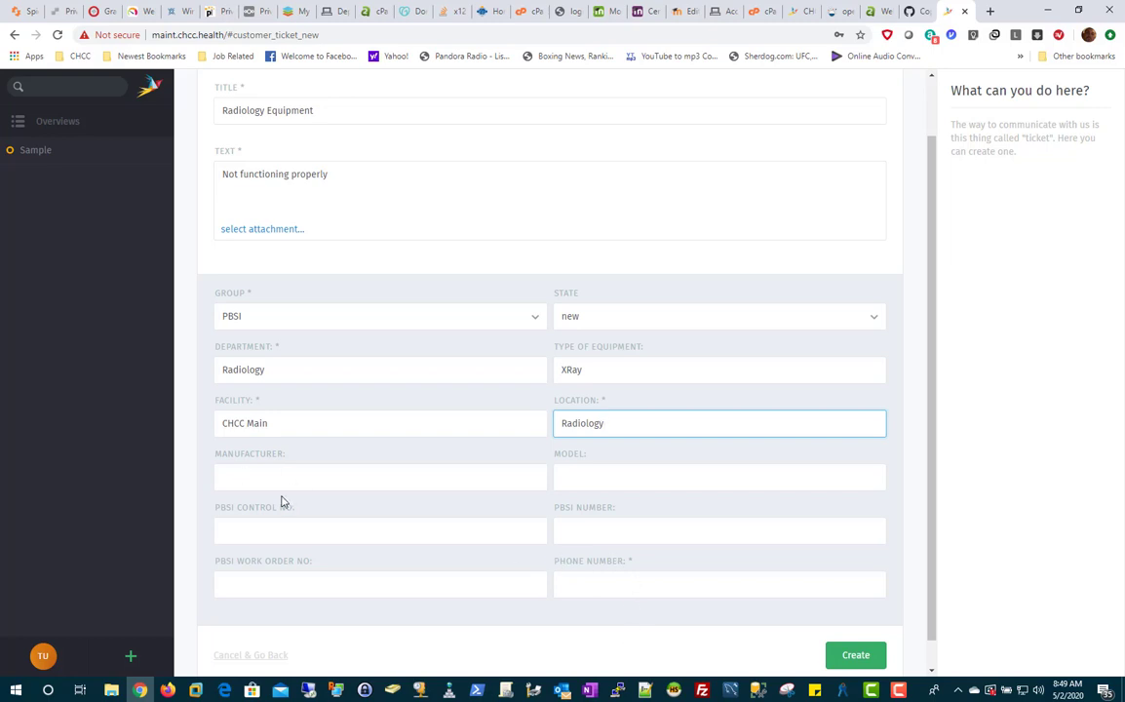
Enter manufacturer Tekken and model OU812, confirming the group stays PBSI.
left_click(256, 474)
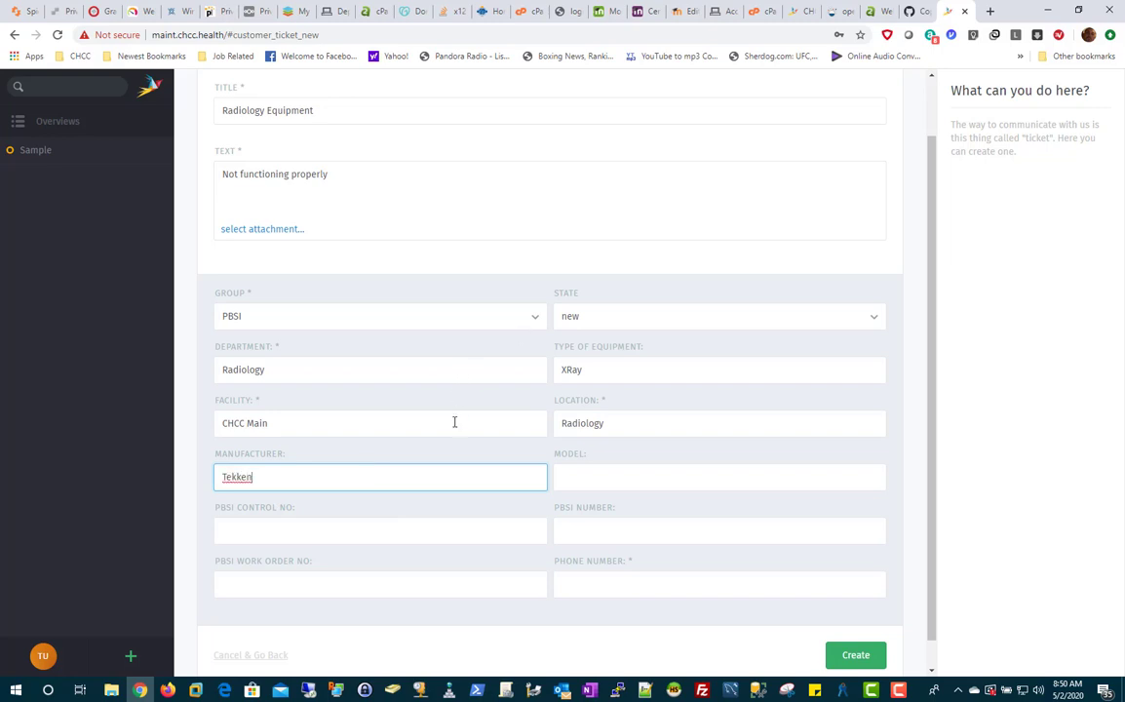
left_click(652, 478)
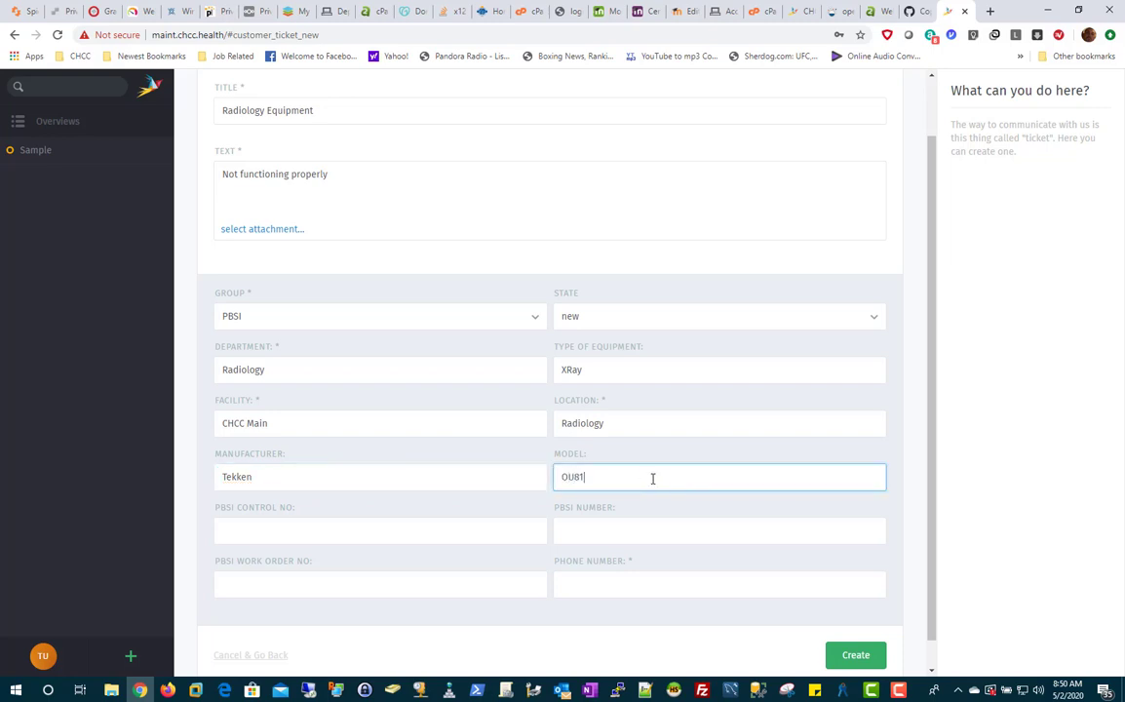
left_click(301, 537)
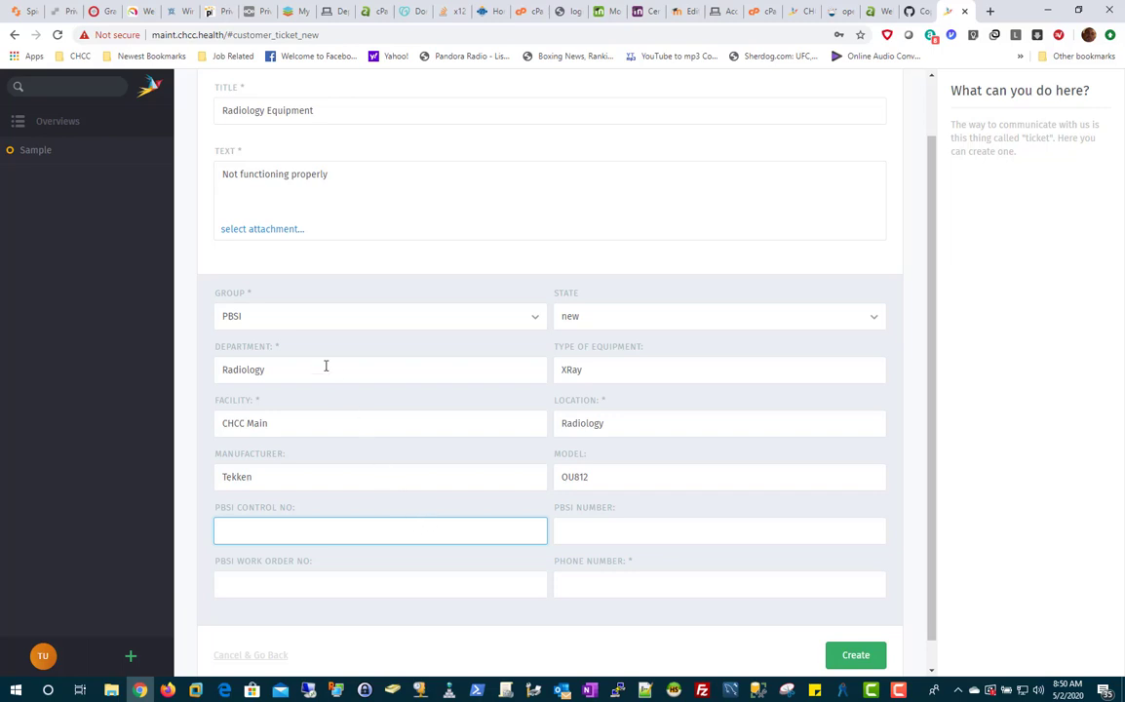
left_click(240, 321)
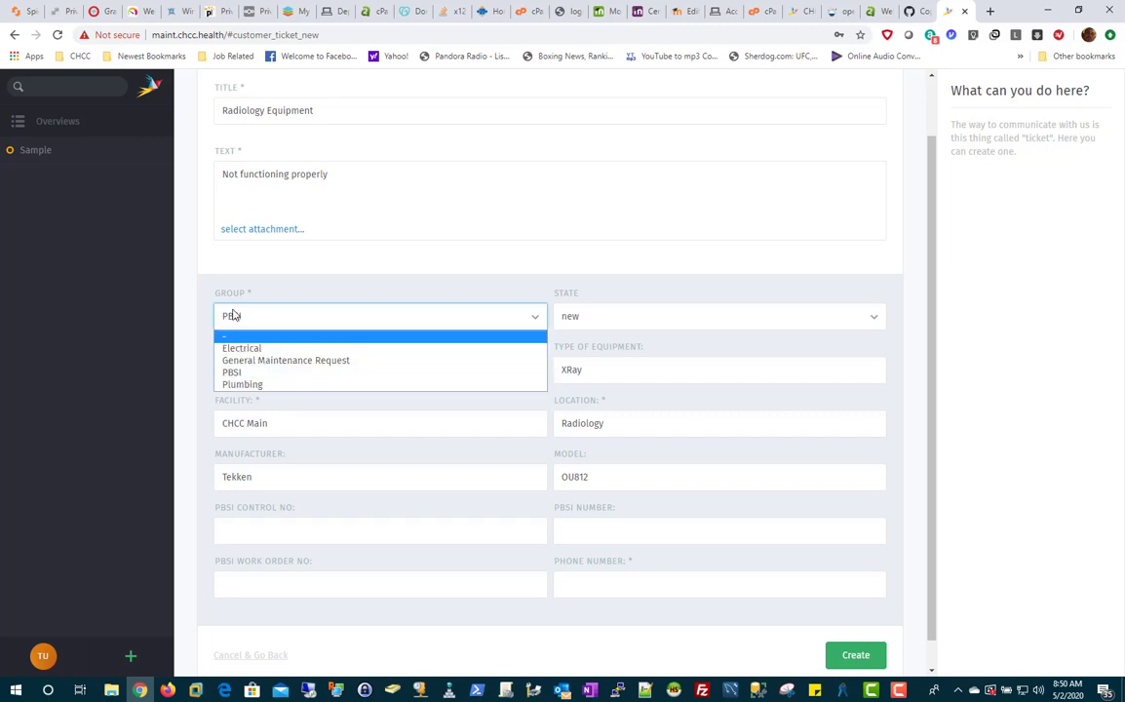
left_click(263, 291)
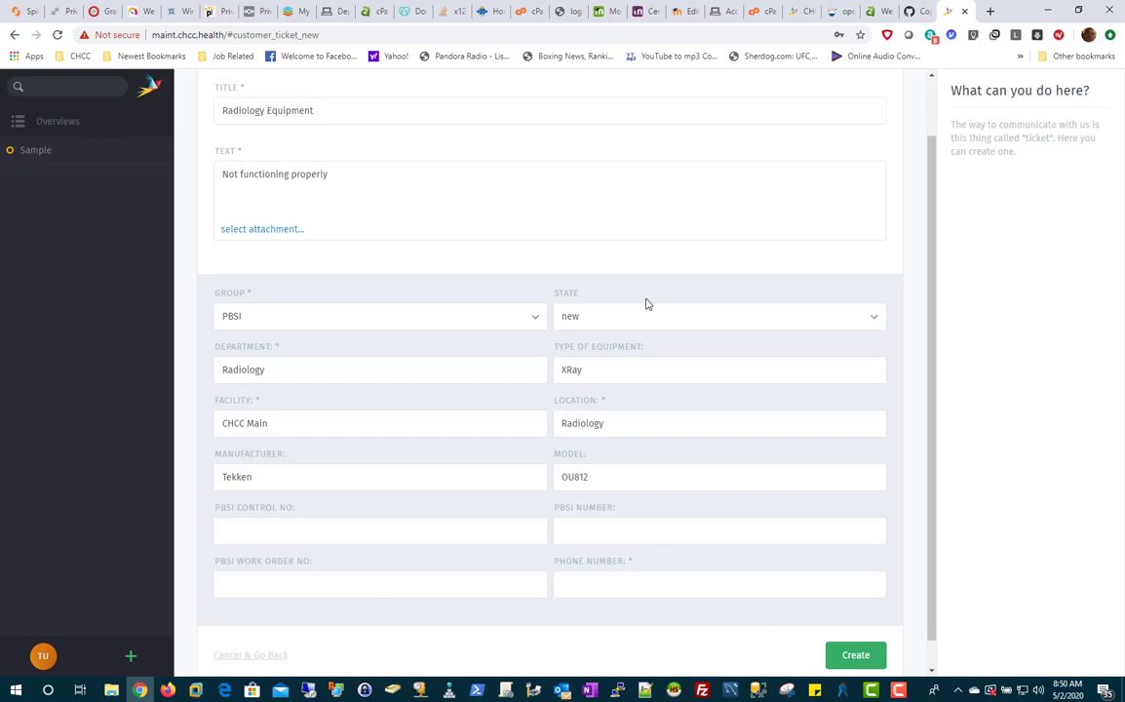
left_click(258, 318)
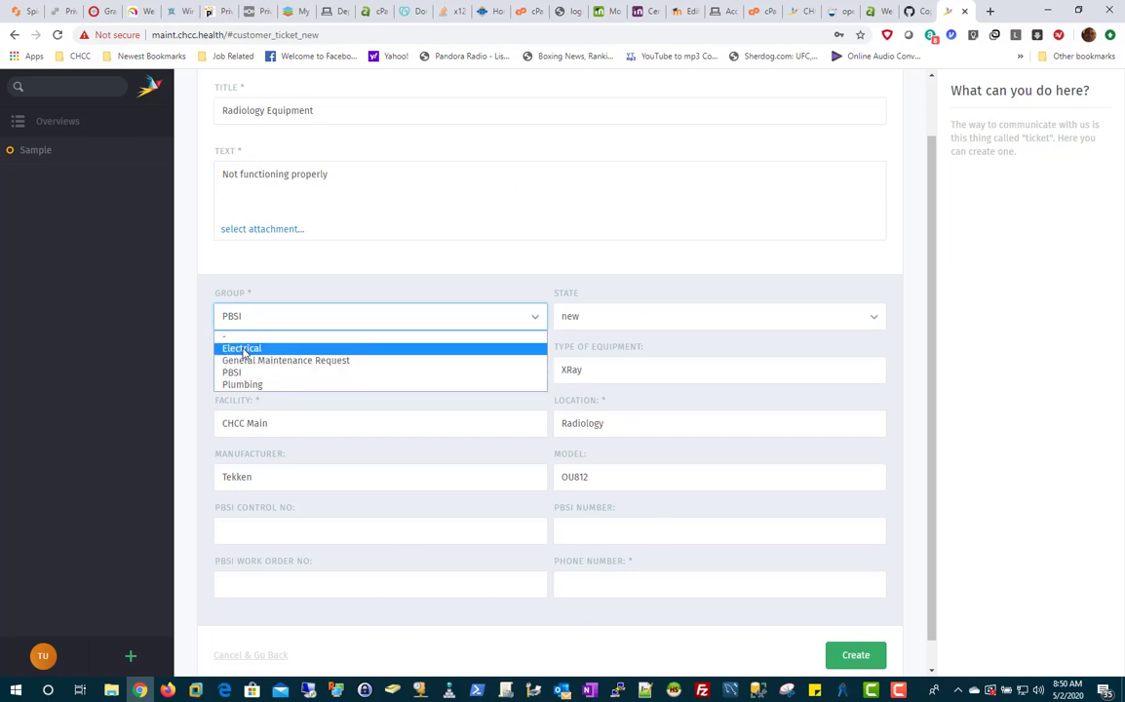
left_click(185, 293)
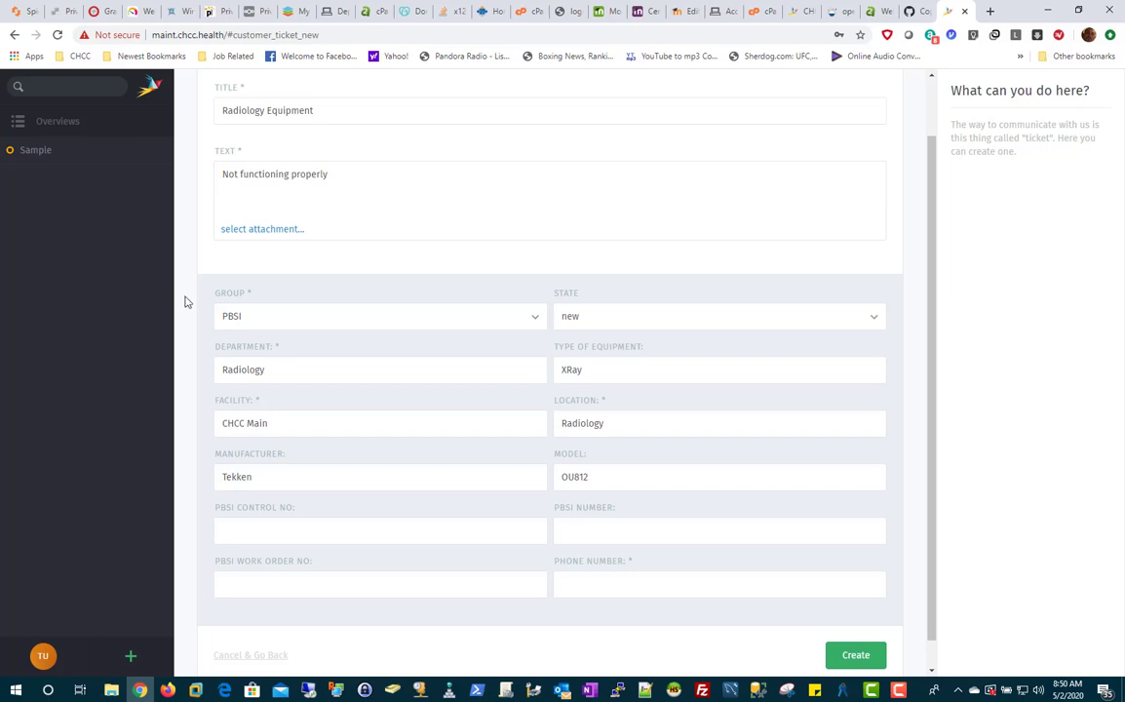
left_click(246, 325)
left_click(252, 375)
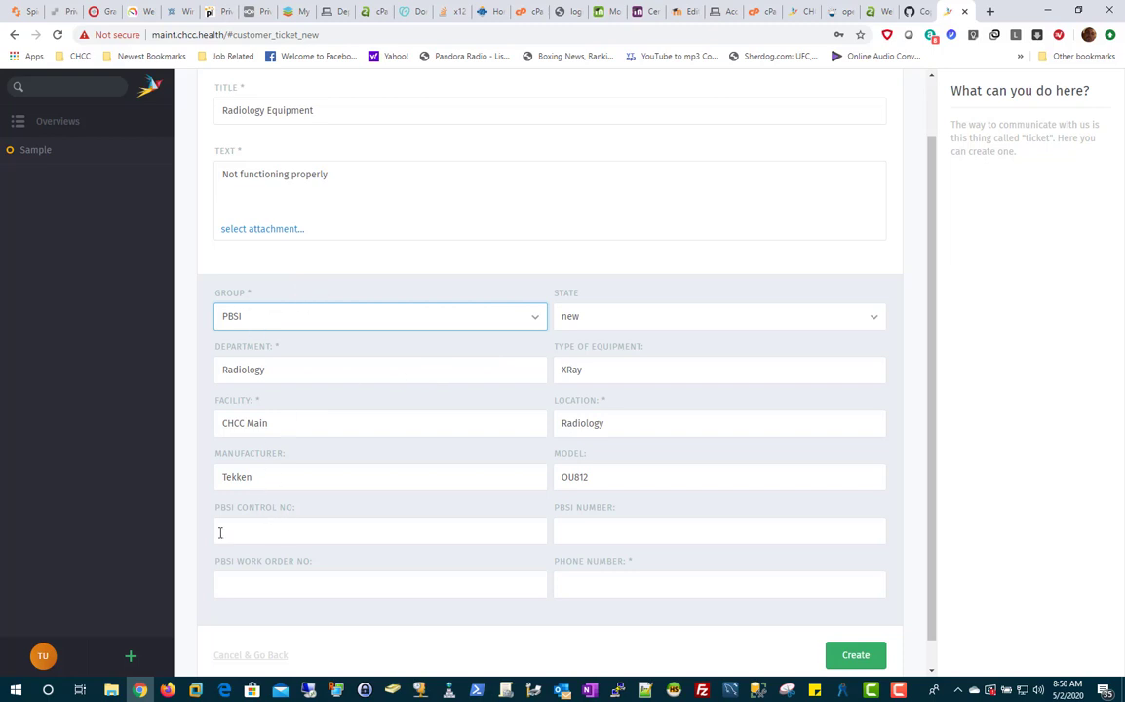
Enter PBSI control number 123 and fill in the contact phone number.
left_click(266, 525)
type("12")
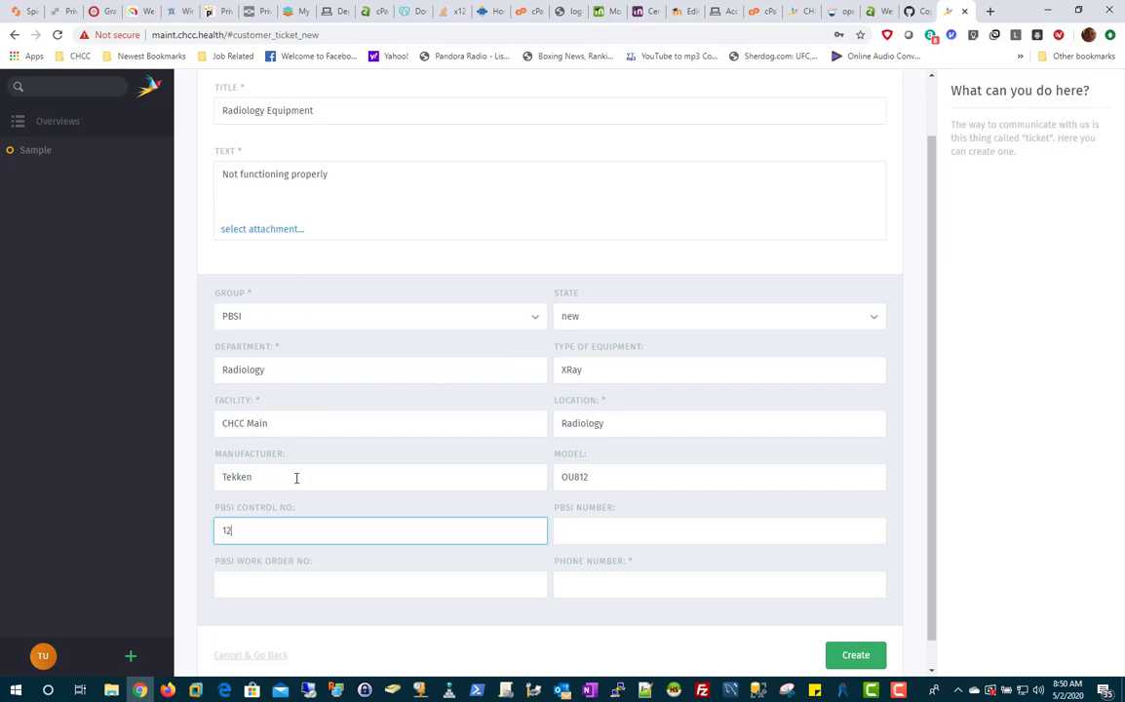
type("3")
left_click(625, 529)
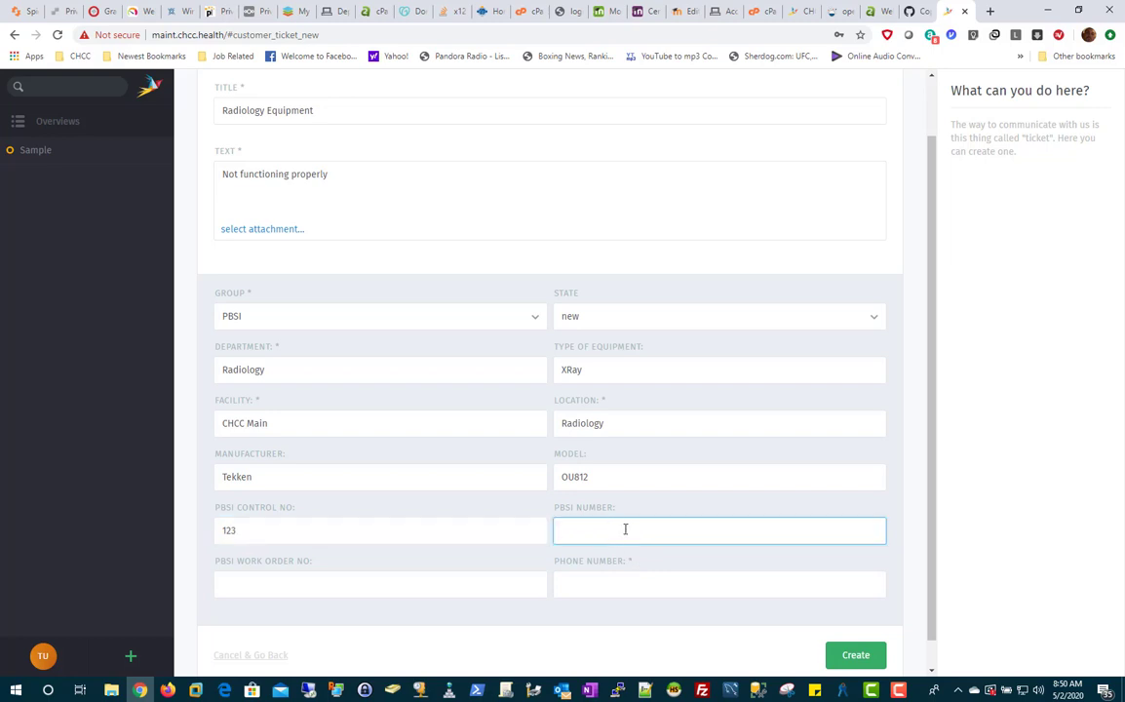
left_click(625, 590)
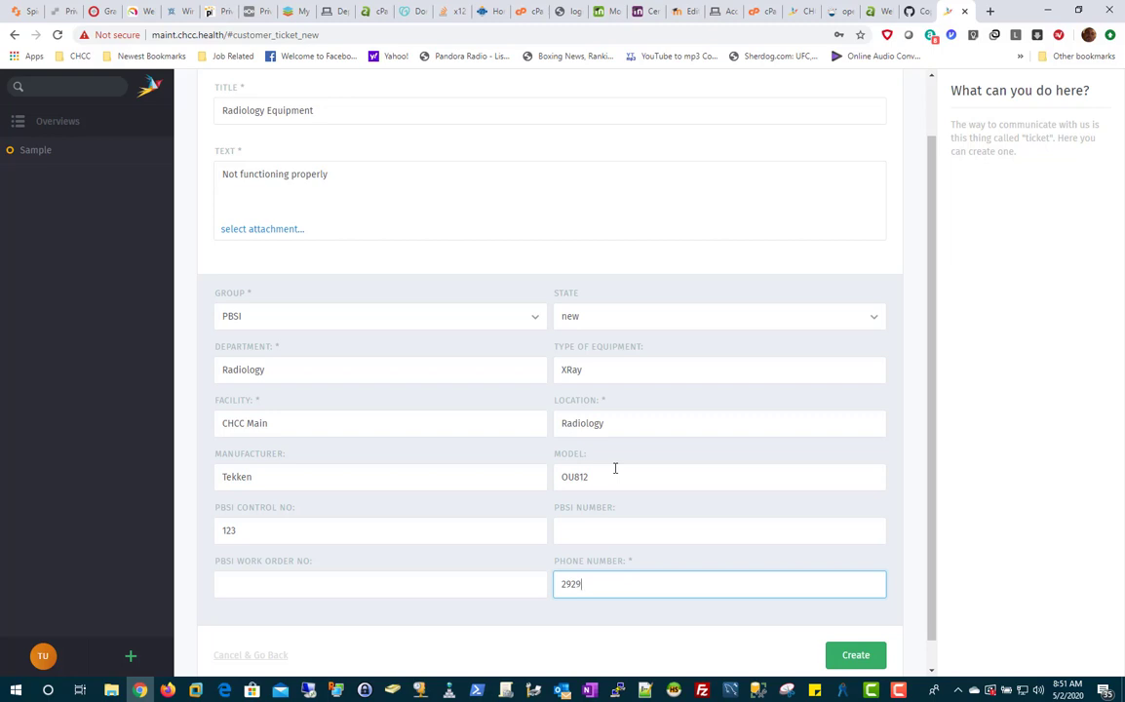
scroll(803, 354, "down", 1)
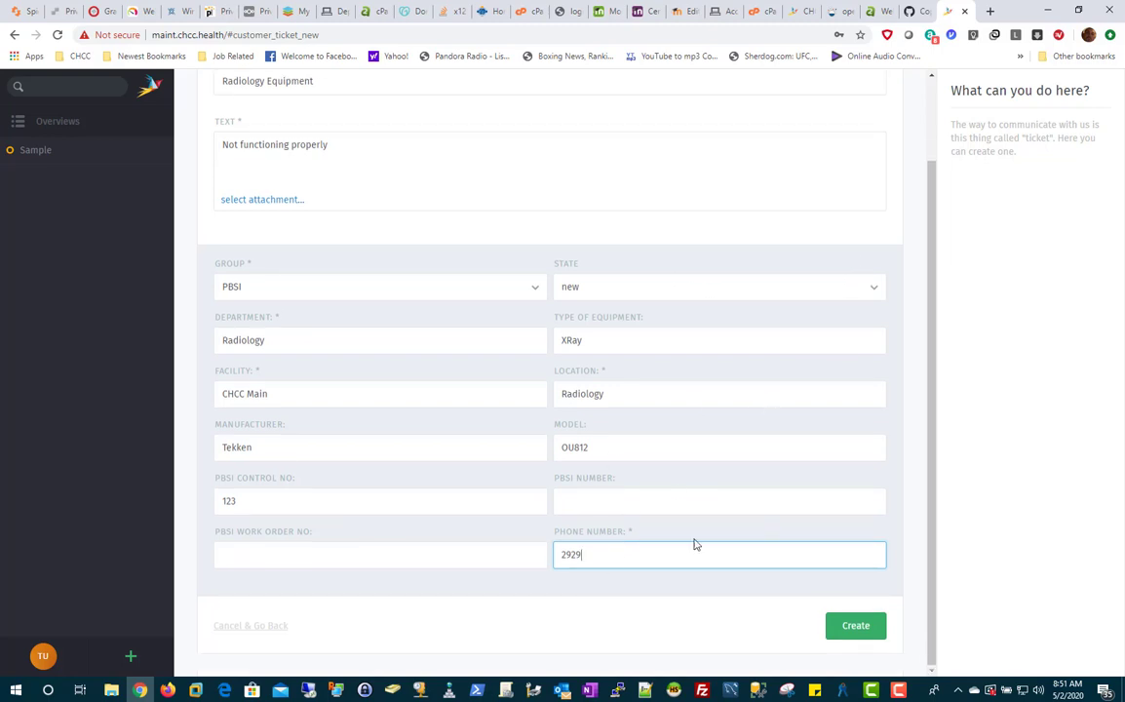
scroll(583, 512, "up", 1)
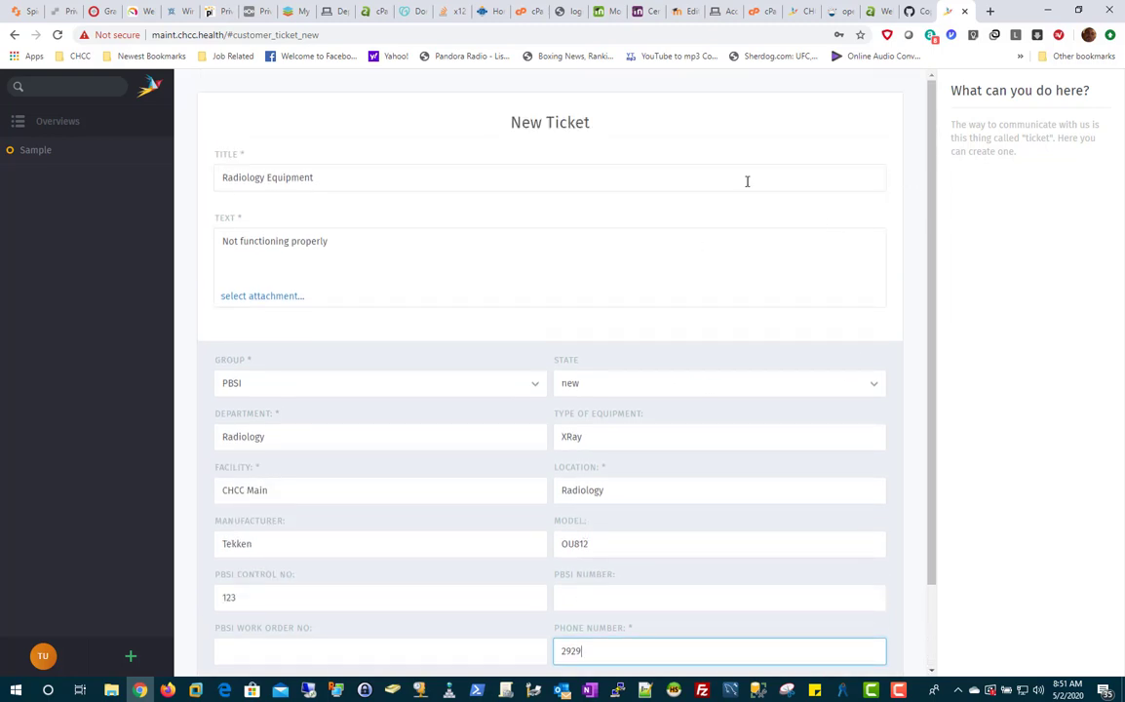
scroll(863, 576, "down", 1)
Create ticket #79023 'Radiology Equipment' and review it from the My Tickets list.
left_click(856, 627)
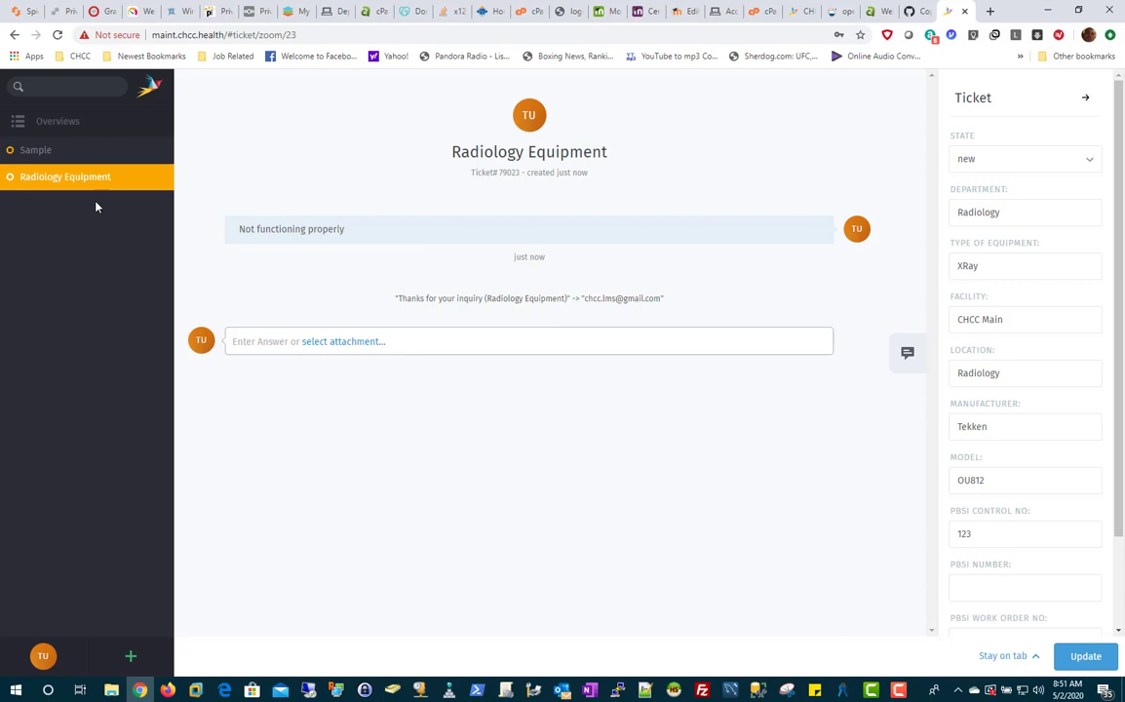
mouse_move(43, 183)
left_click(157, 178)
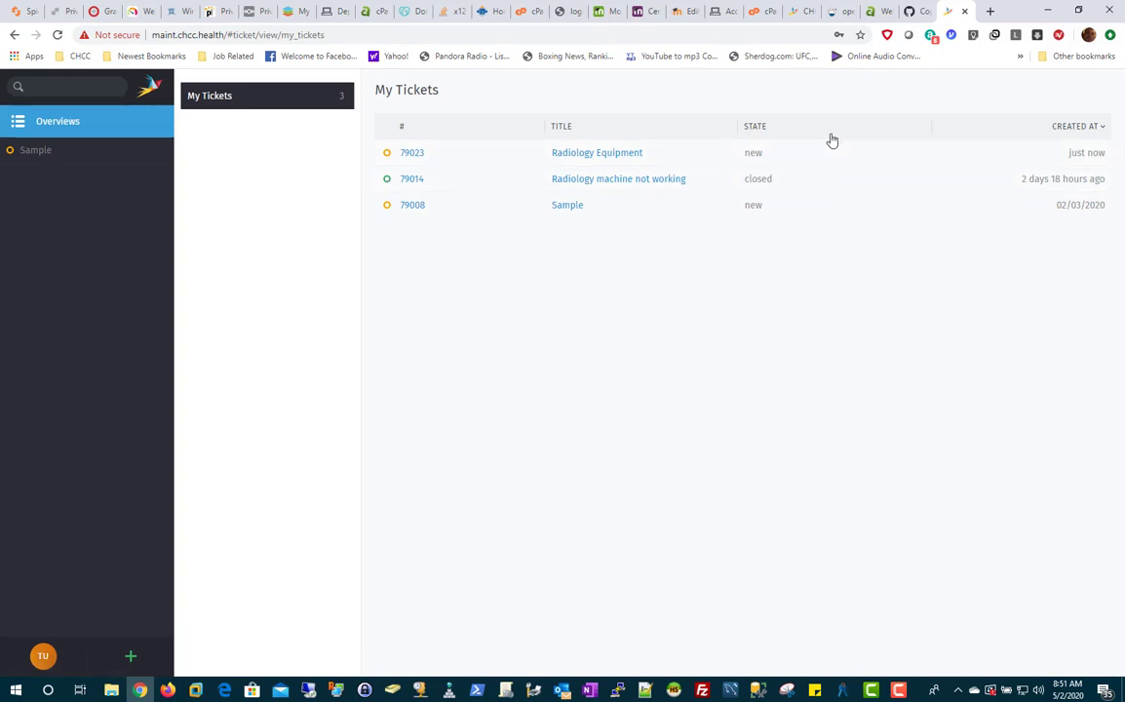
left_click(677, 157)
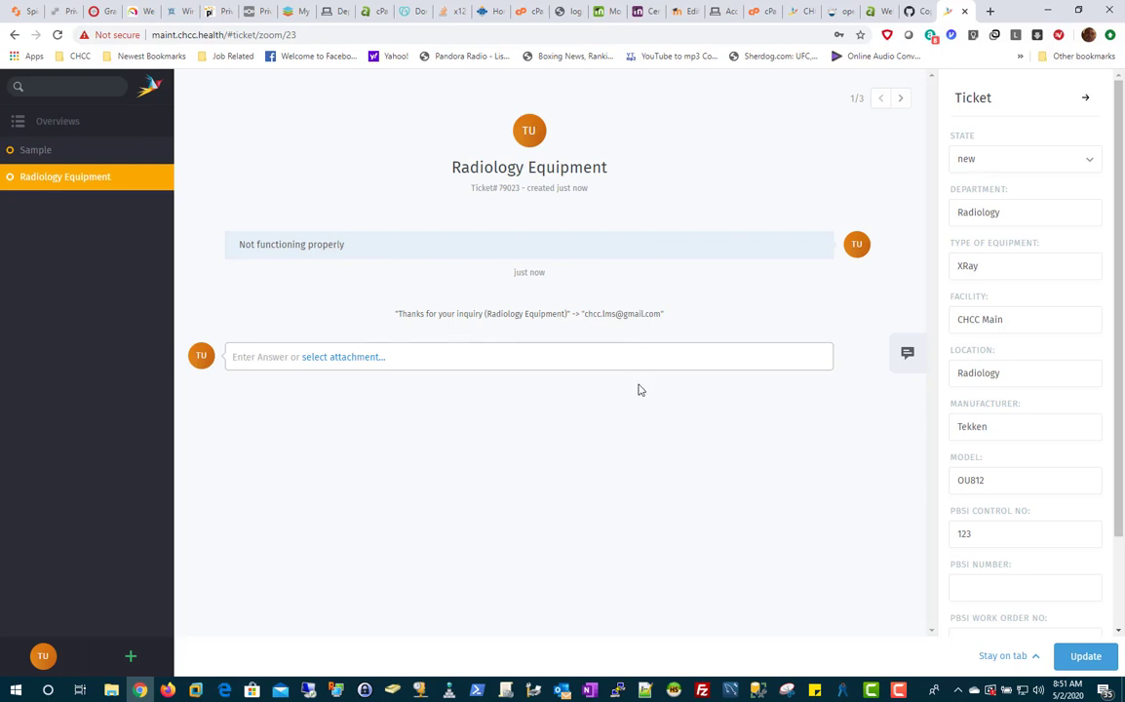
scroll(961, 429, "down", 2)
scroll(969, 448, "up", 2)
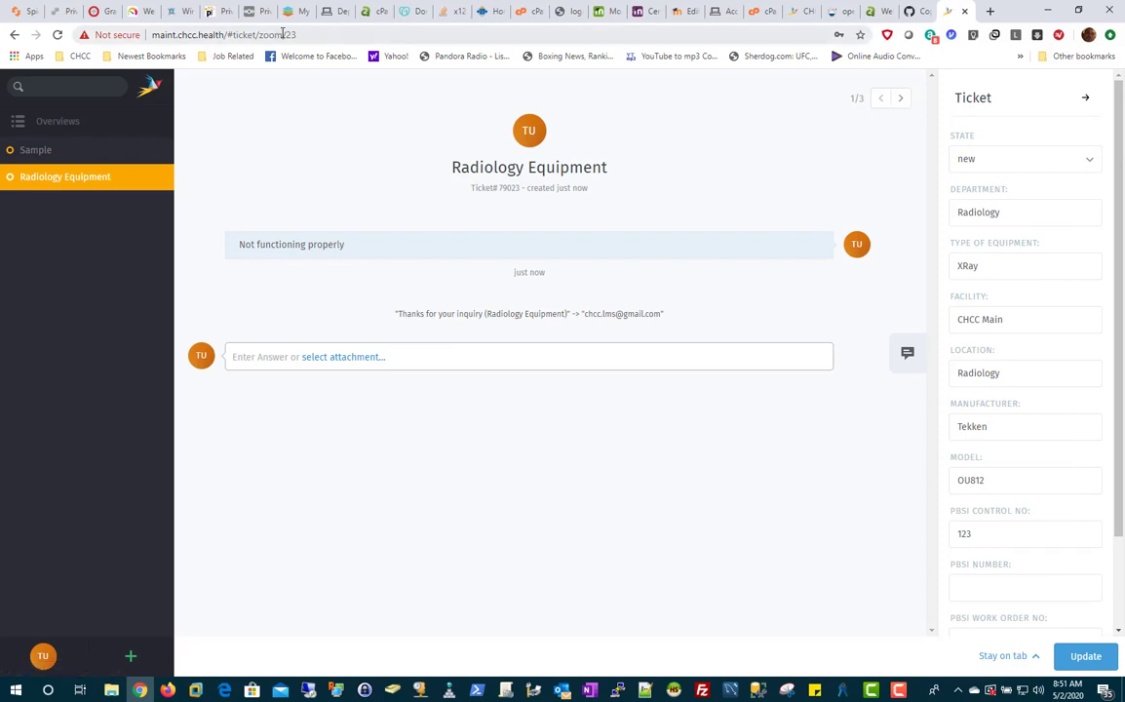
left_click(154, 176)
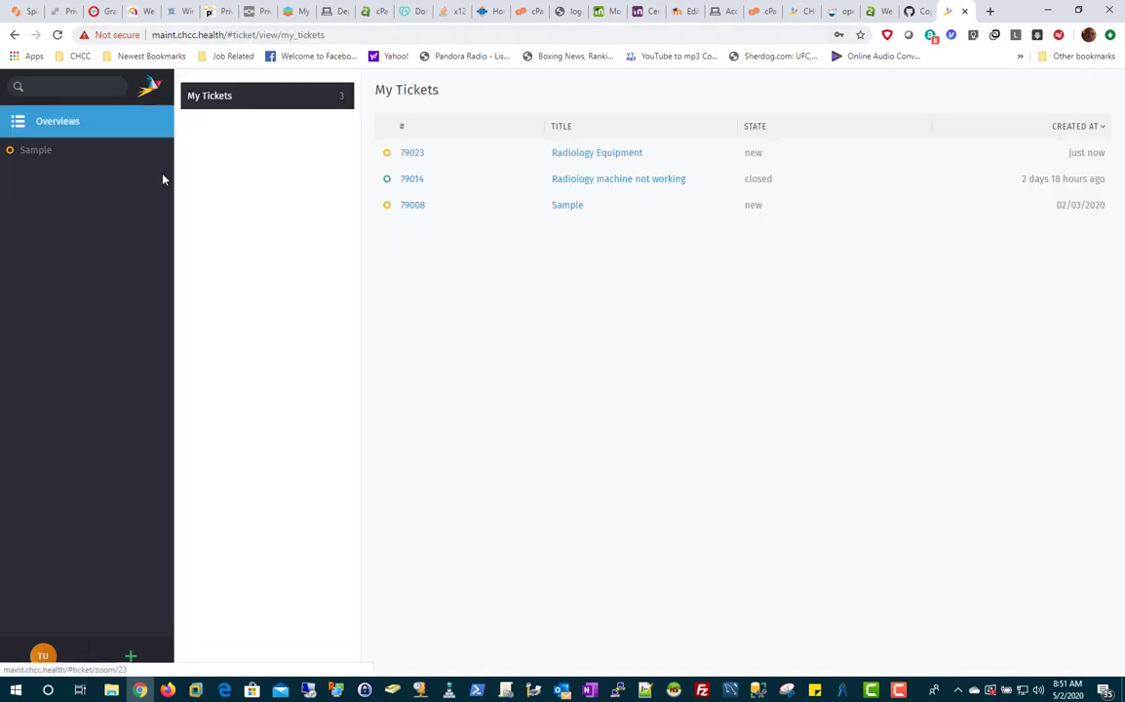
Close the Sample ticket and bring a new Outlook e-mail over the browser.
left_click(55, 154)
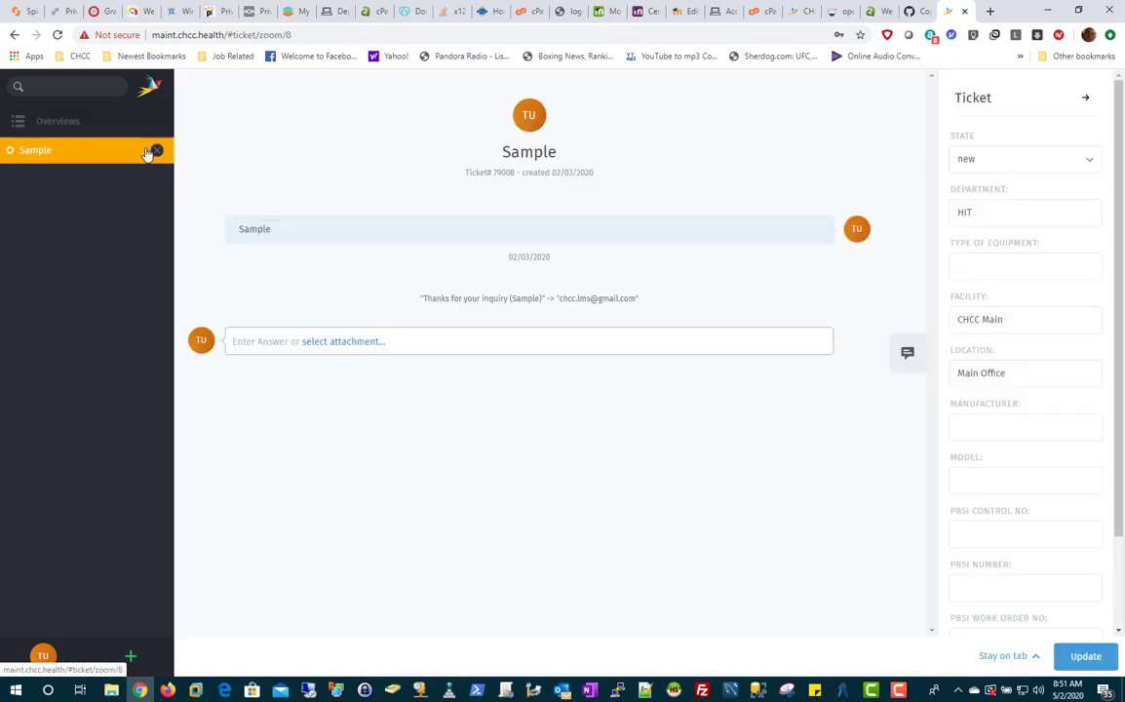
left_click(154, 150)
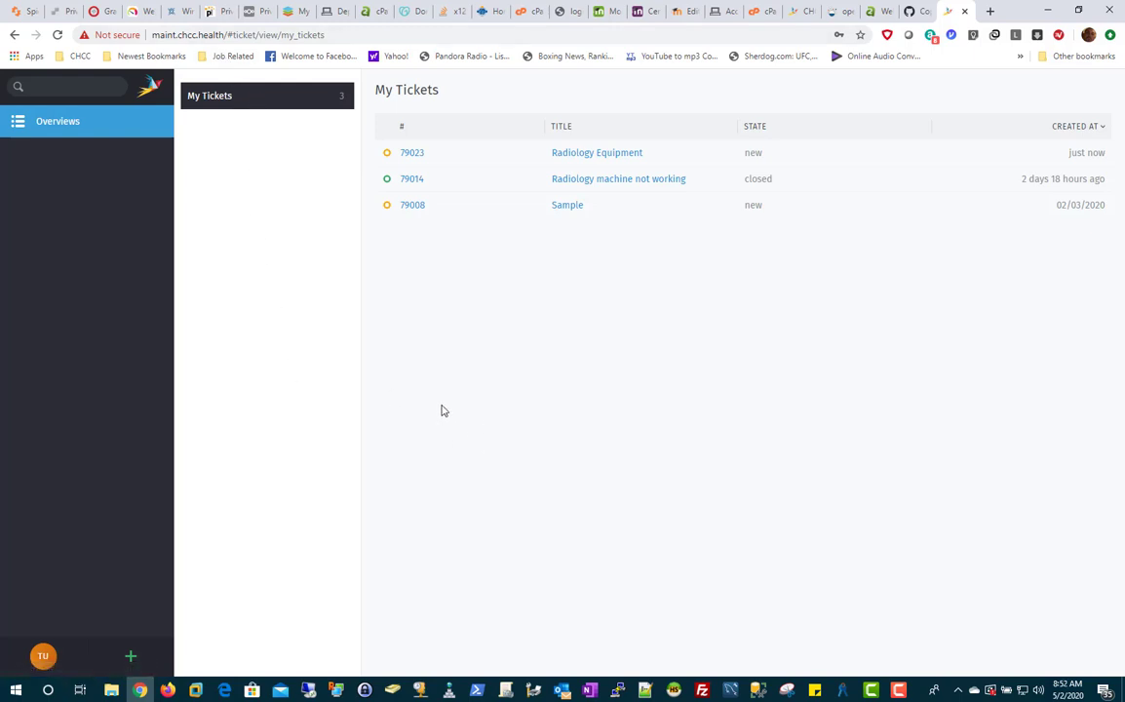
left_click(559, 691)
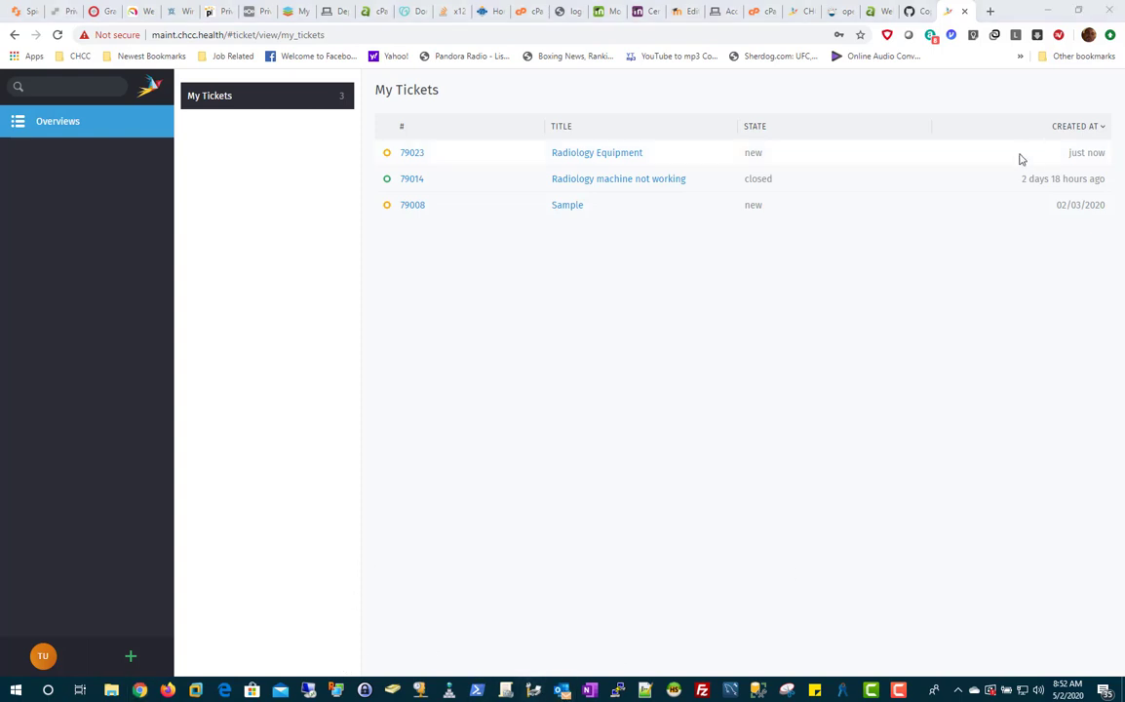
left_click_drag(590, 115, 427, 71)
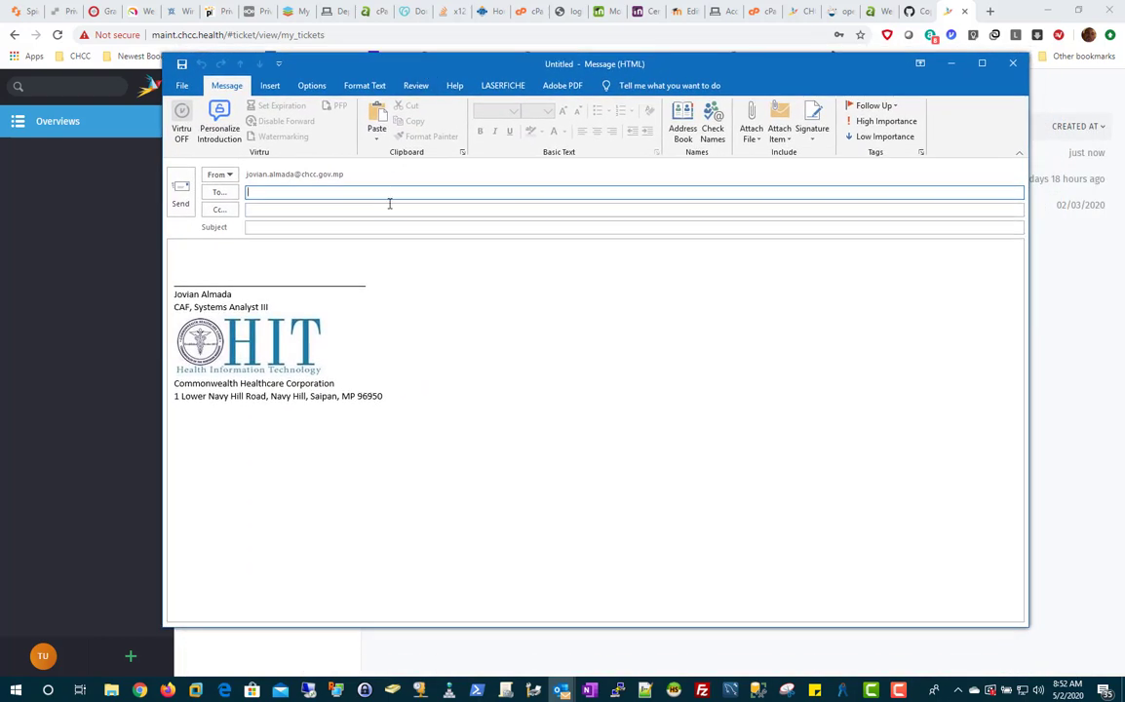
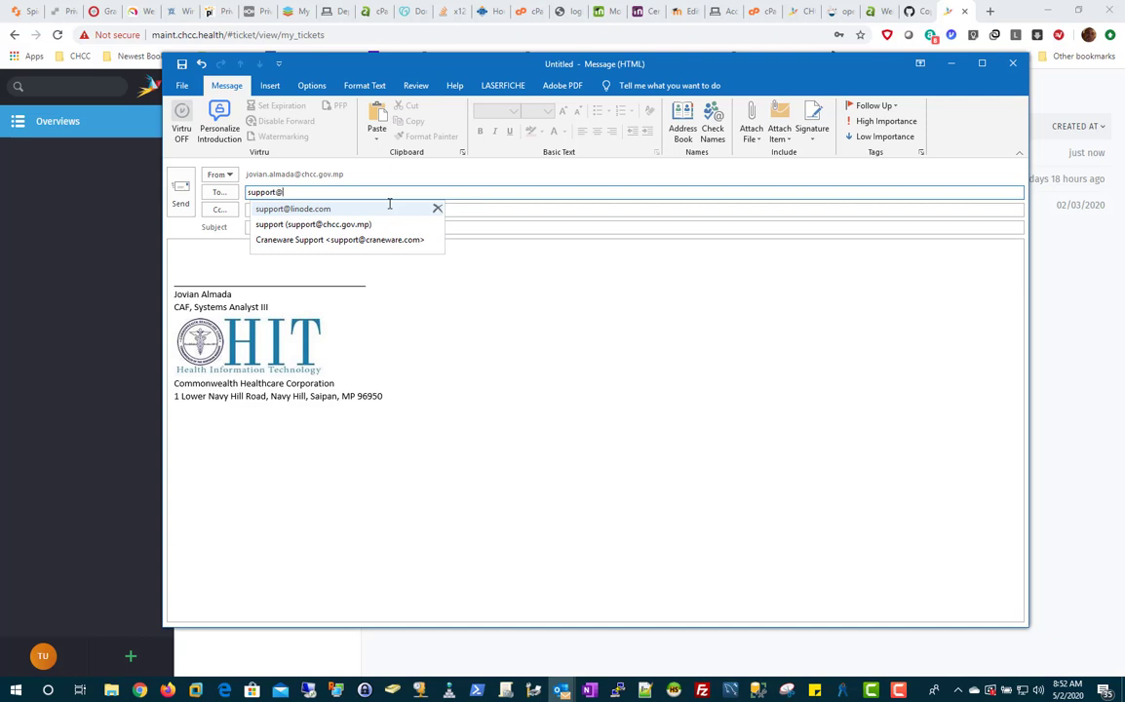
E-mail the support mailbox, subject 'Flooding issue', body 'We are experiencing flooding in the hallway'.
left_click(327, 225)
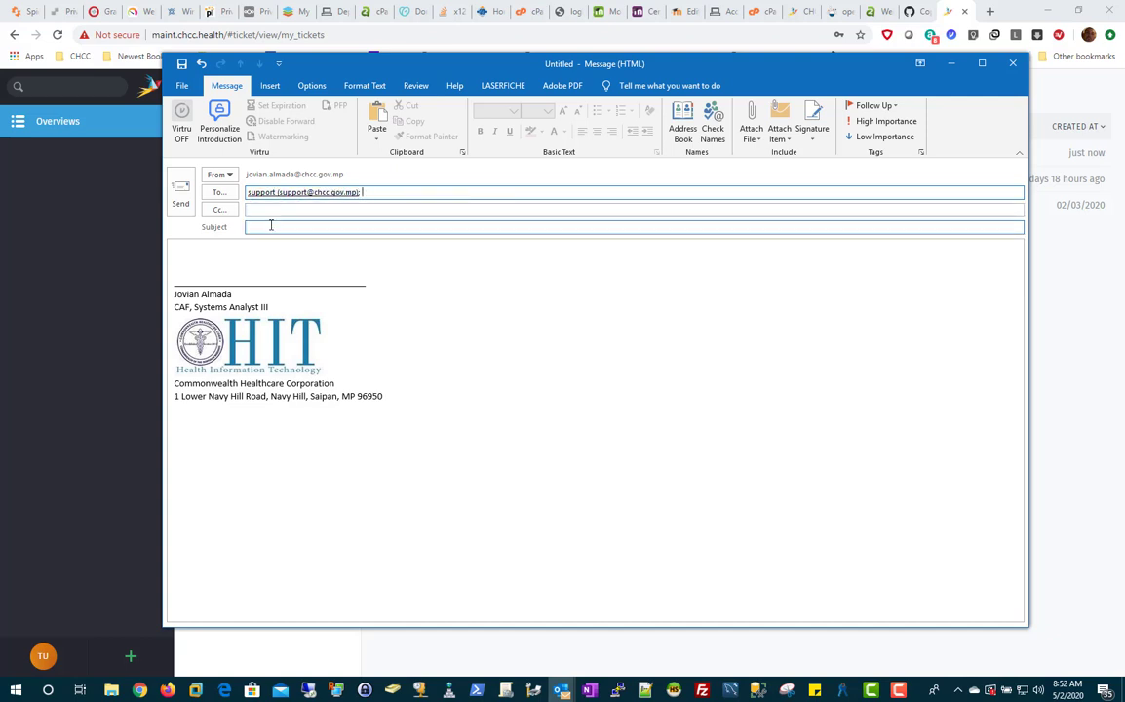
left_click(275, 225)
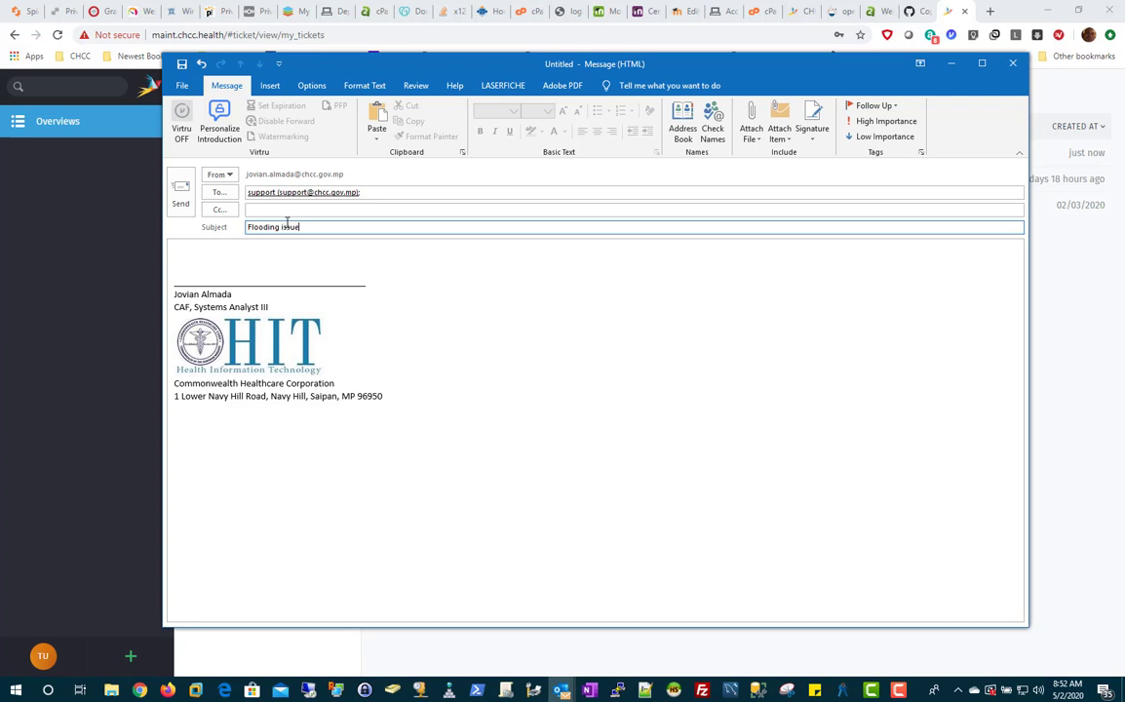
left_click(227, 251)
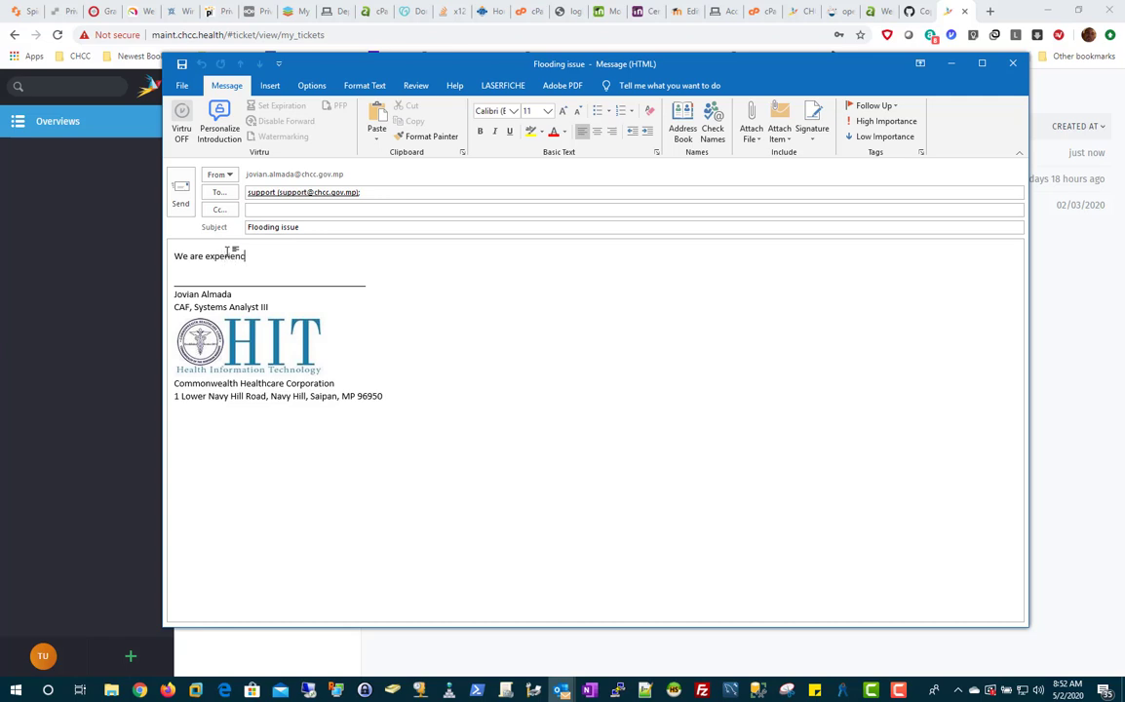
type("We are experiencing flooding in the hallway")
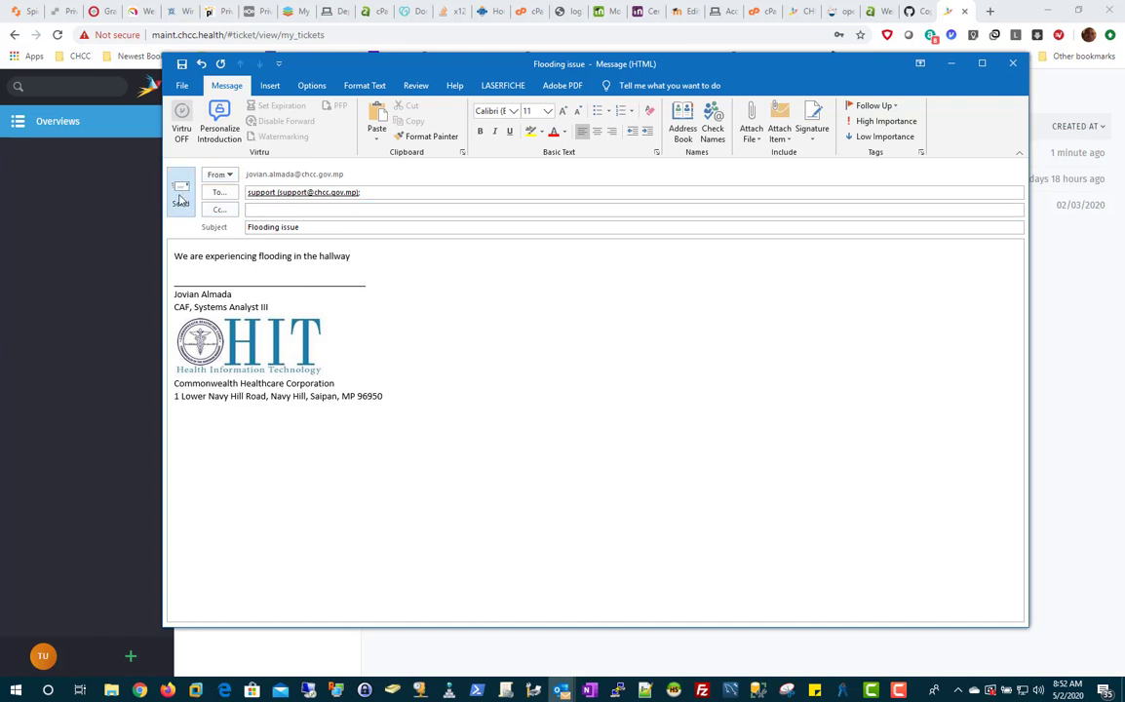
left_click(180, 197)
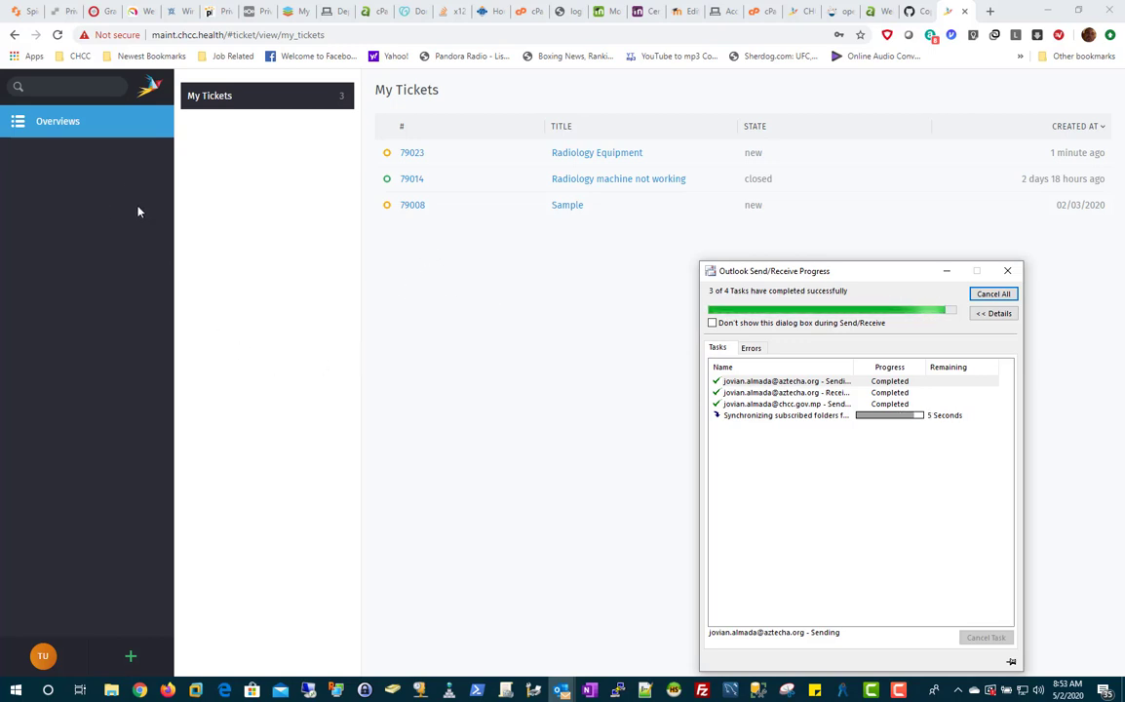
Sign out of the customer account and attempt signing in with the saved admin login.
left_click(43, 656)
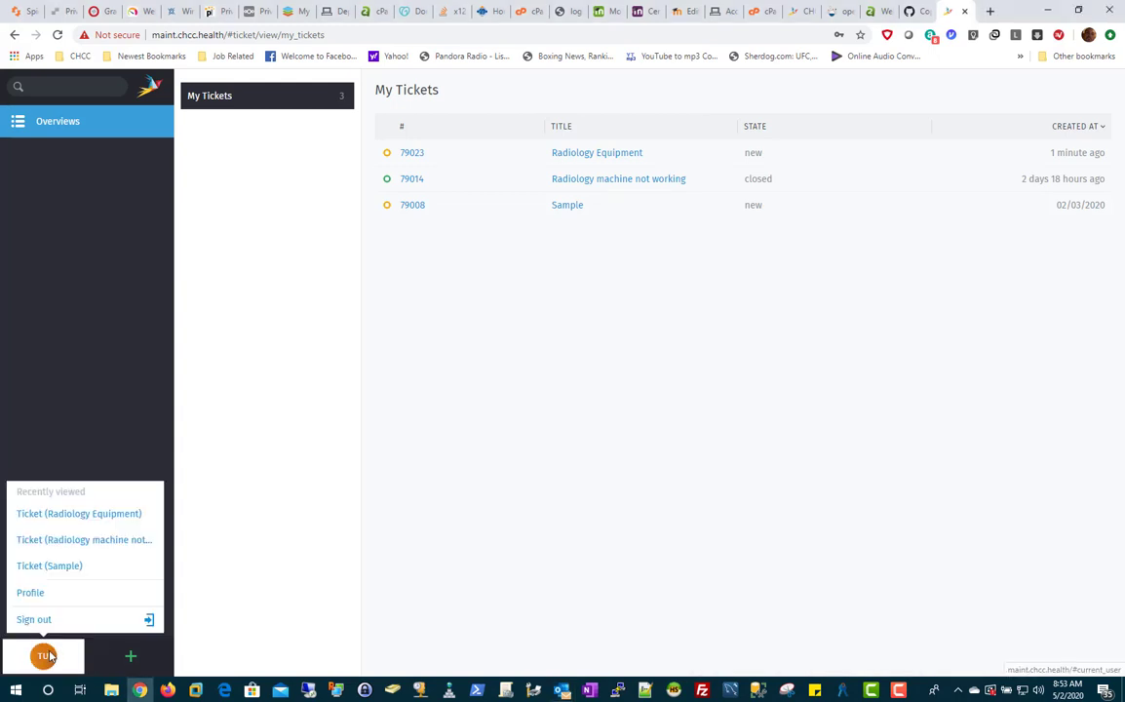
left_click(44, 621)
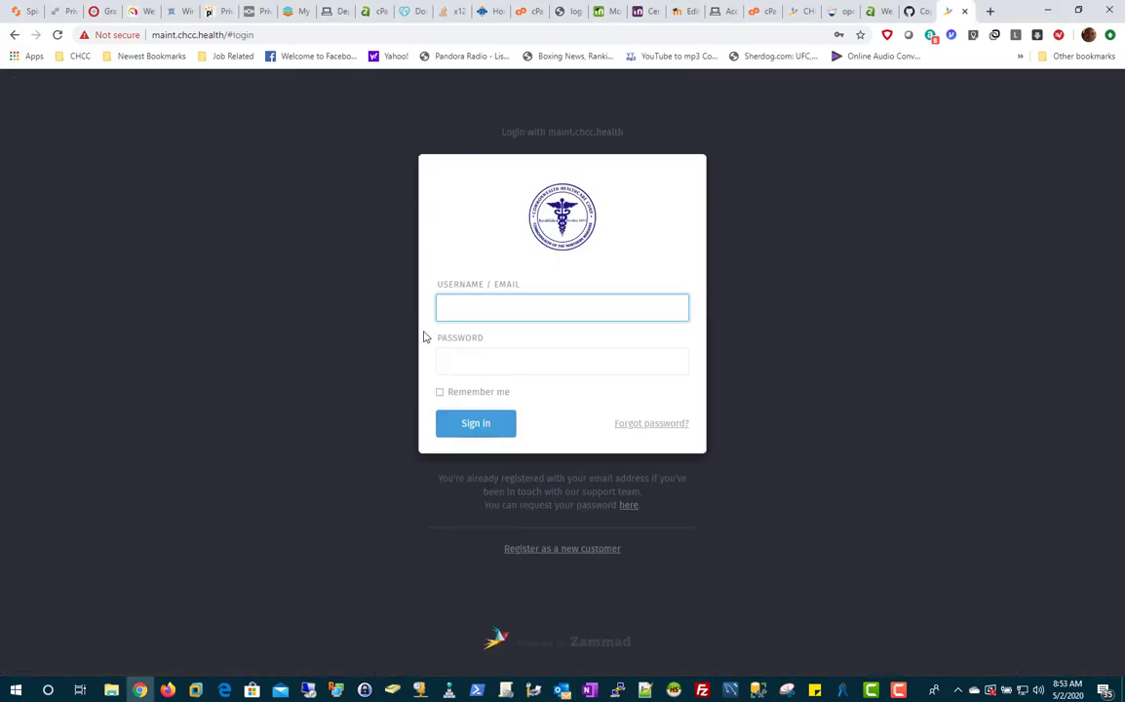
left_click(498, 312)
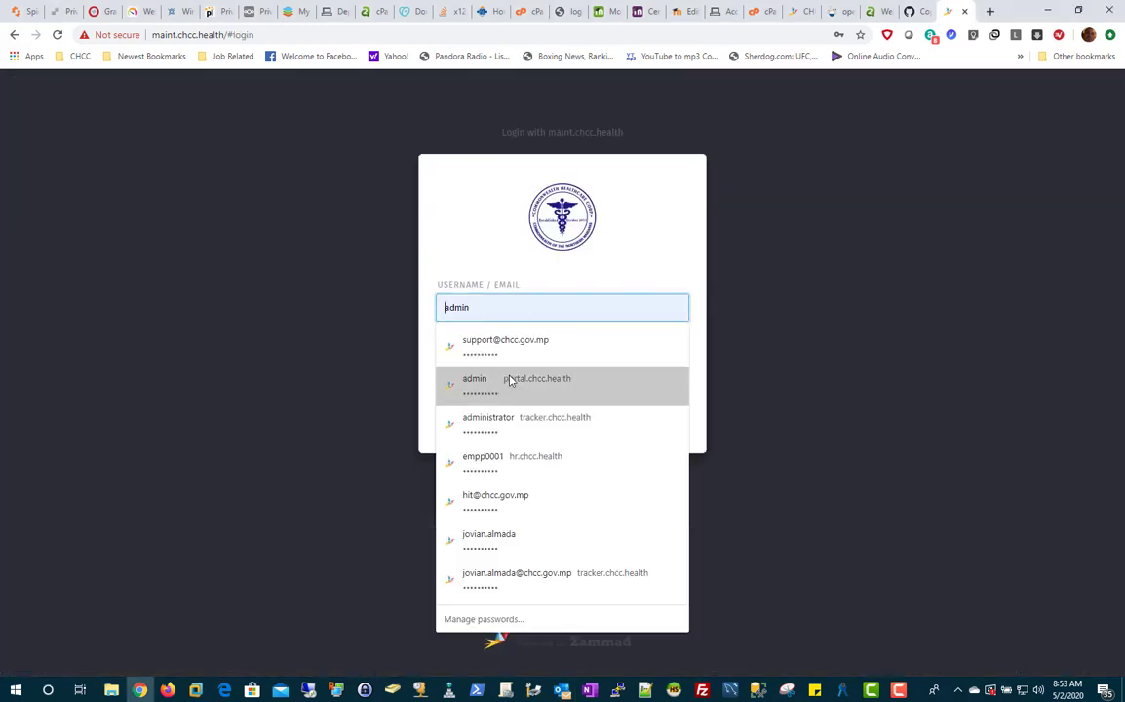
left_click(509, 380)
left_click(468, 429)
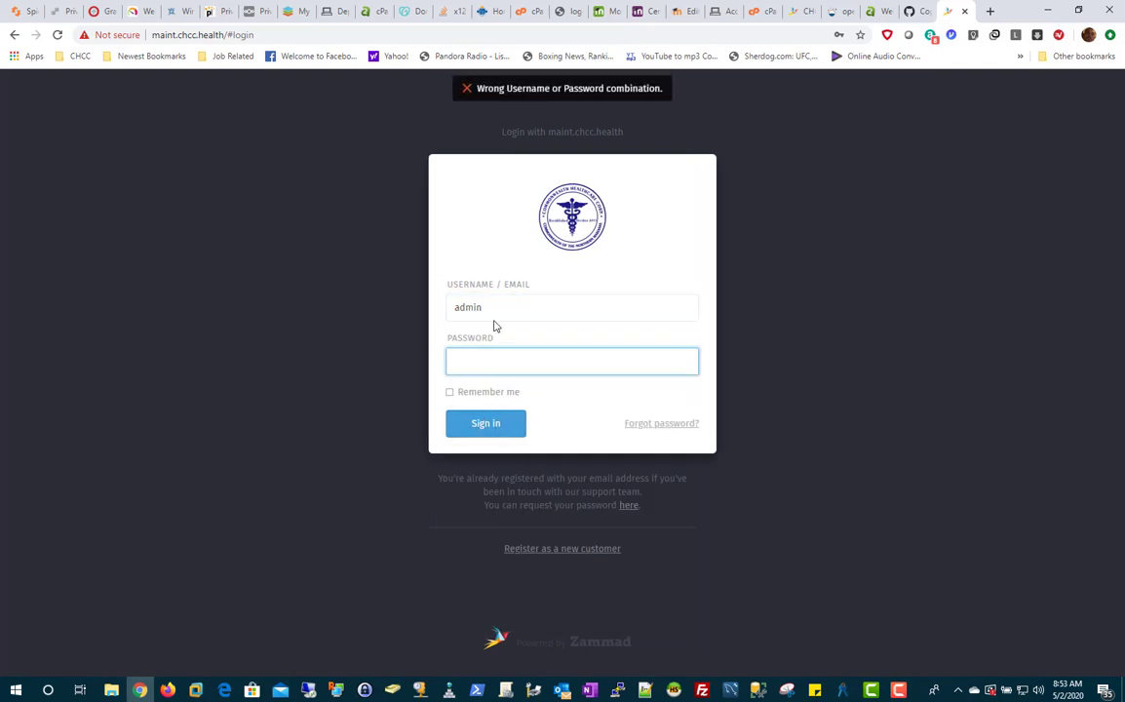
Sign in with the agent's saved login and list the Unassigned & Open tickets.
double_click(458, 309)
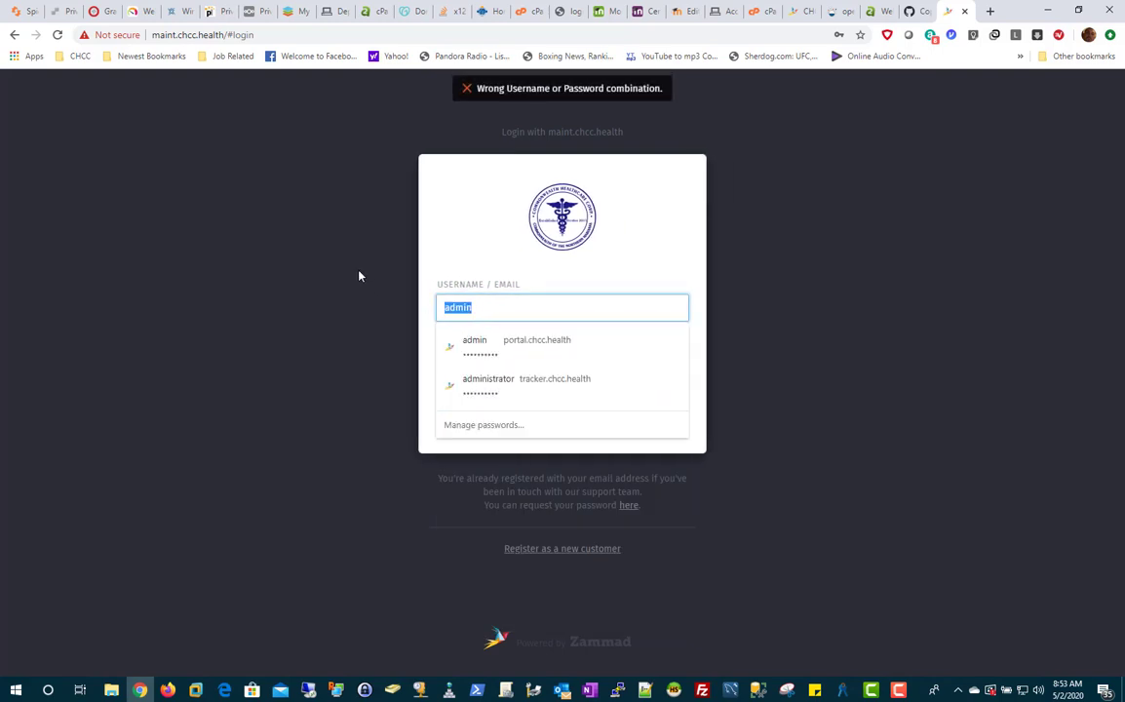
left_click(526, 344)
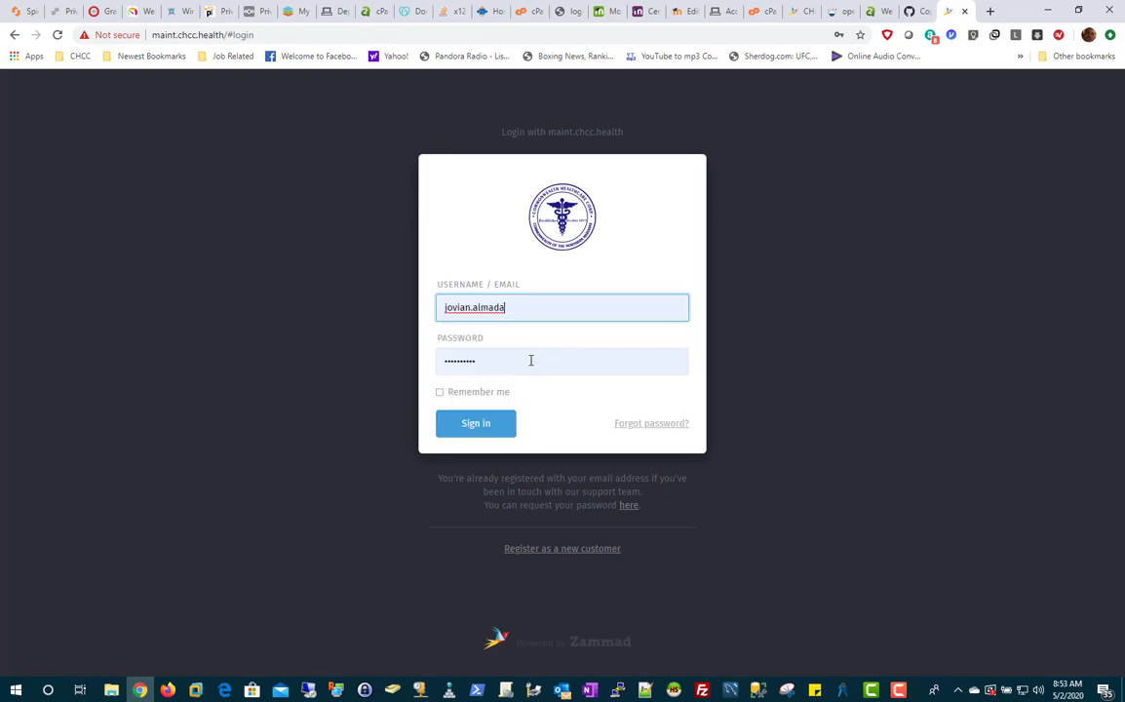
left_click(473, 434)
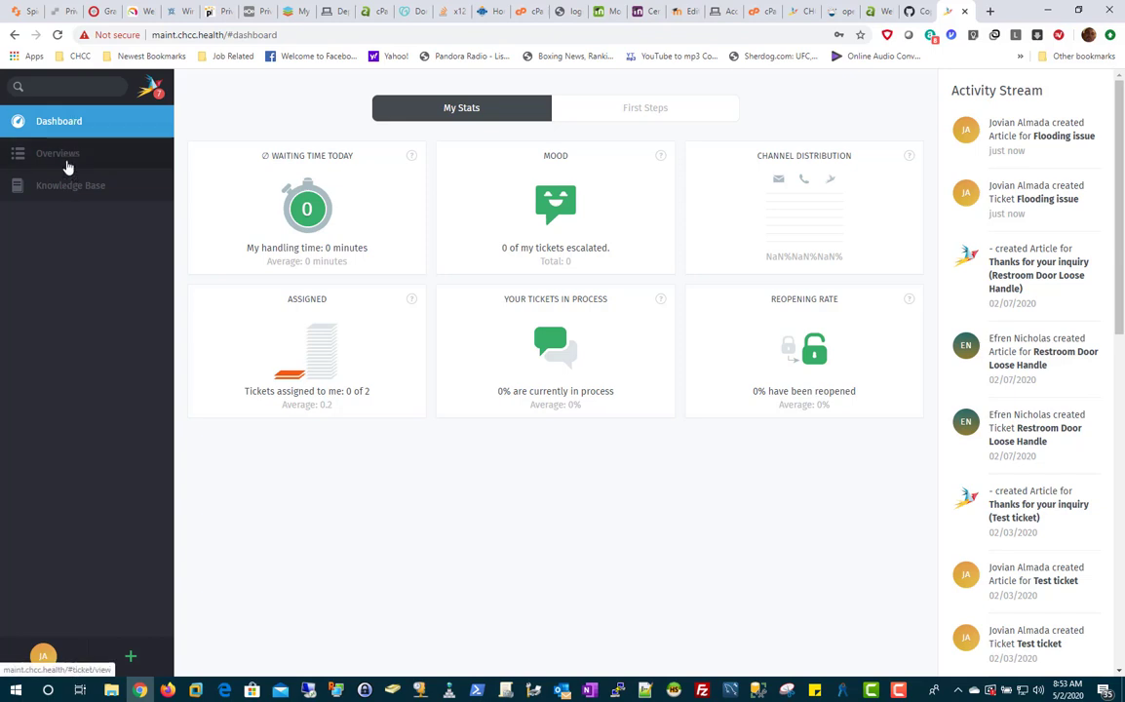
left_click(70, 156)
left_click(273, 126)
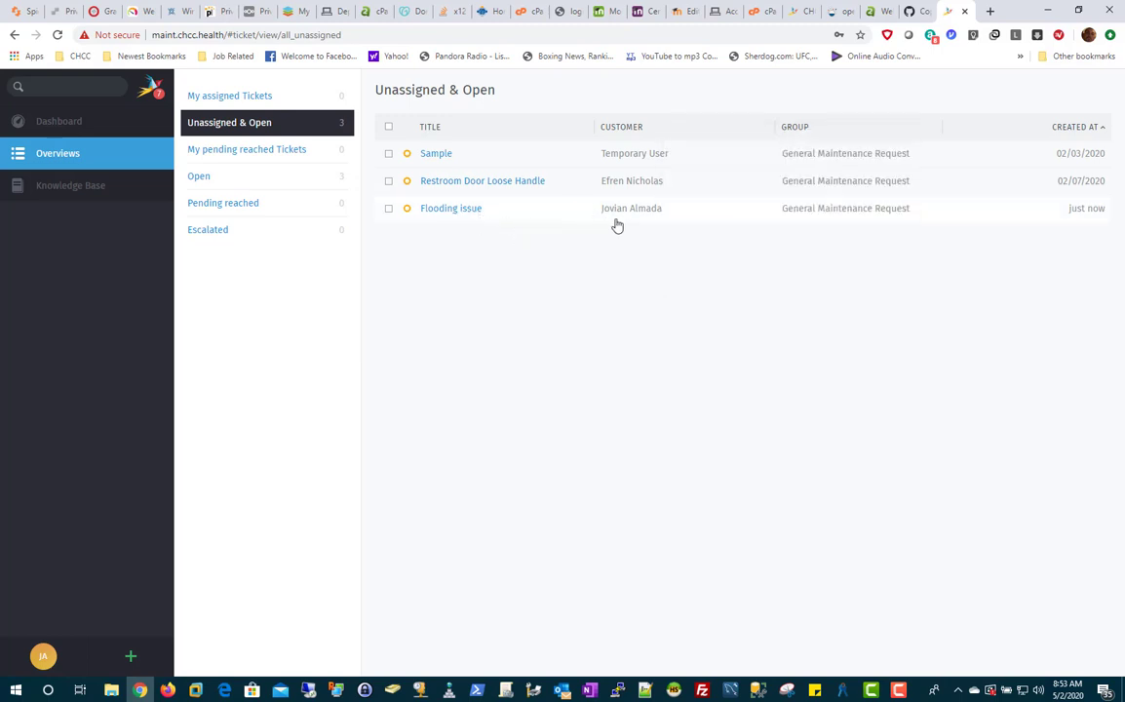
mouse_move(624, 219)
Open ticket #79024 'Flooding issue' and check Outlook for its new-ticket notification.
left_click(629, 213)
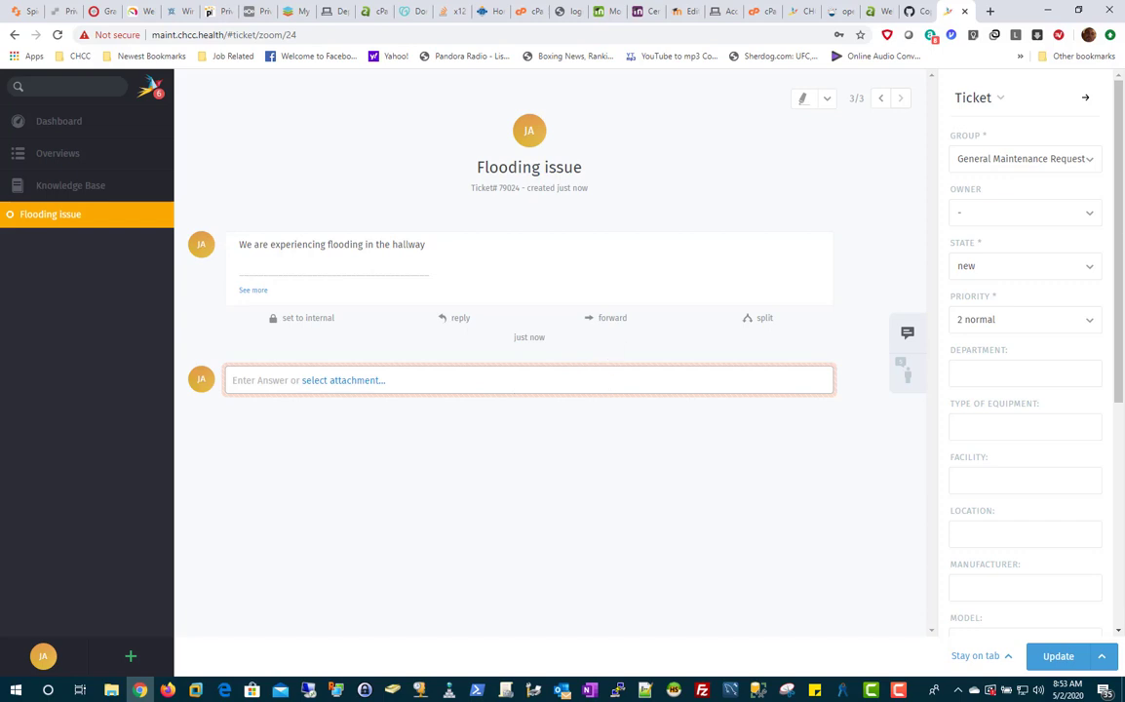
key("super+shift+Left")
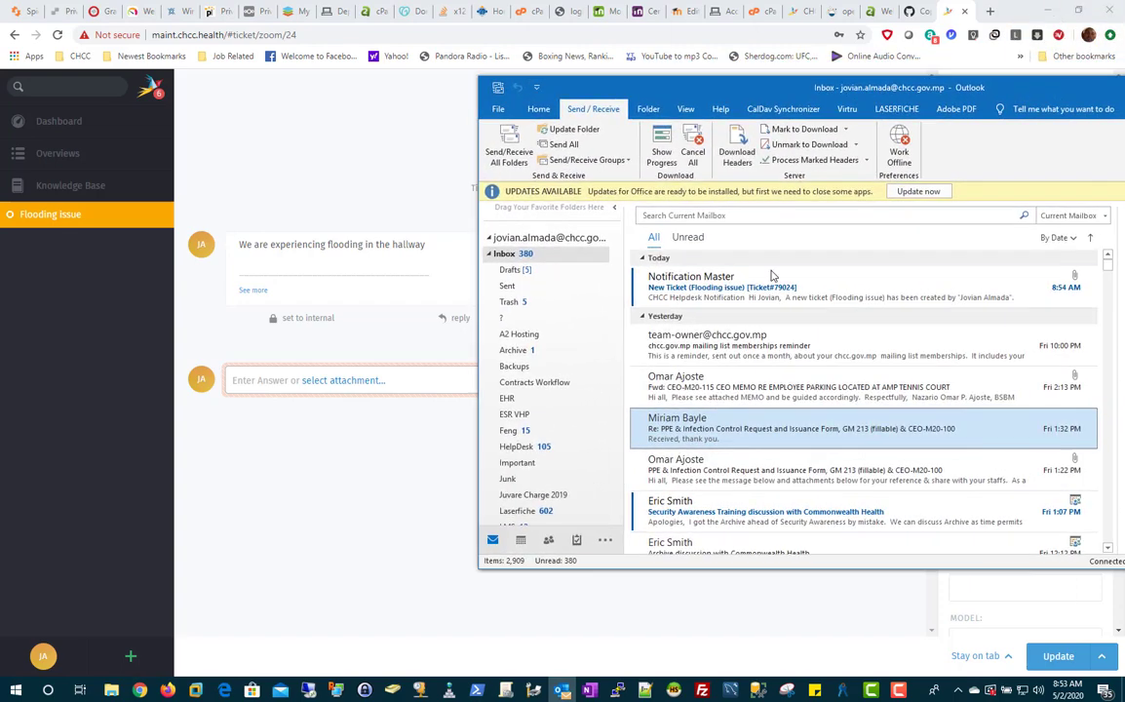
left_click_drag(753, 92, 1124, 93)
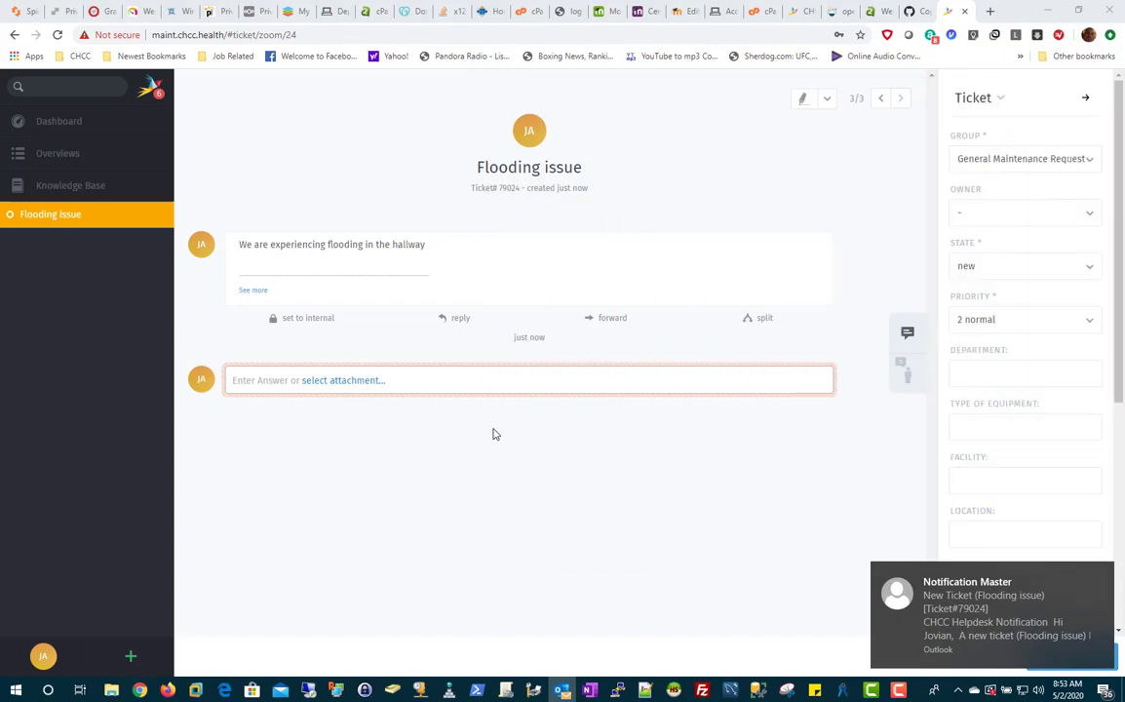